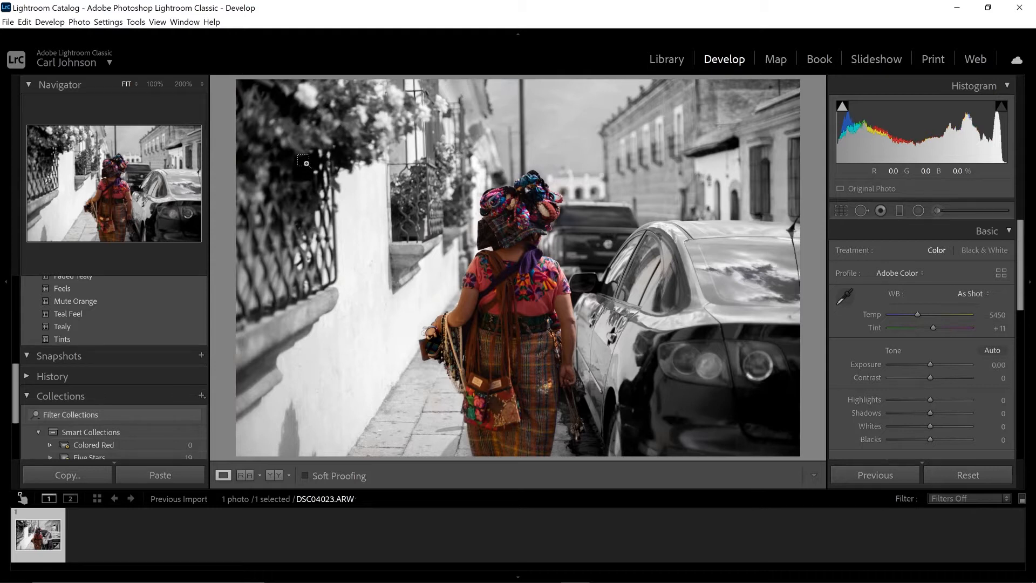
Reset the photo's edits and set up a new Adjustment Brush with Saturation at -100.
{"action": "key", "text": "ctrl+shift+r"}
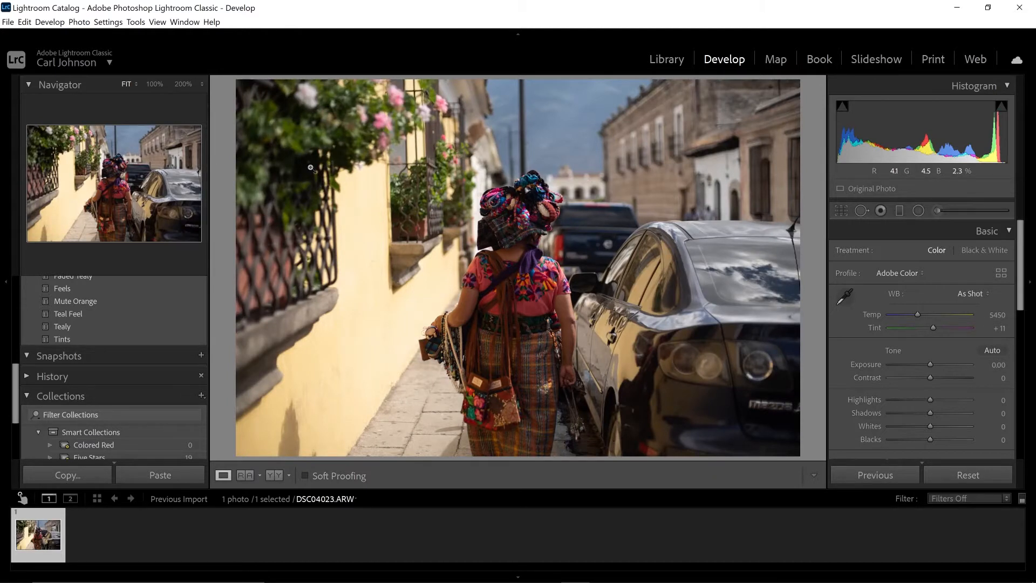
{"action": "left_click", "coordinate": [938, 211]}
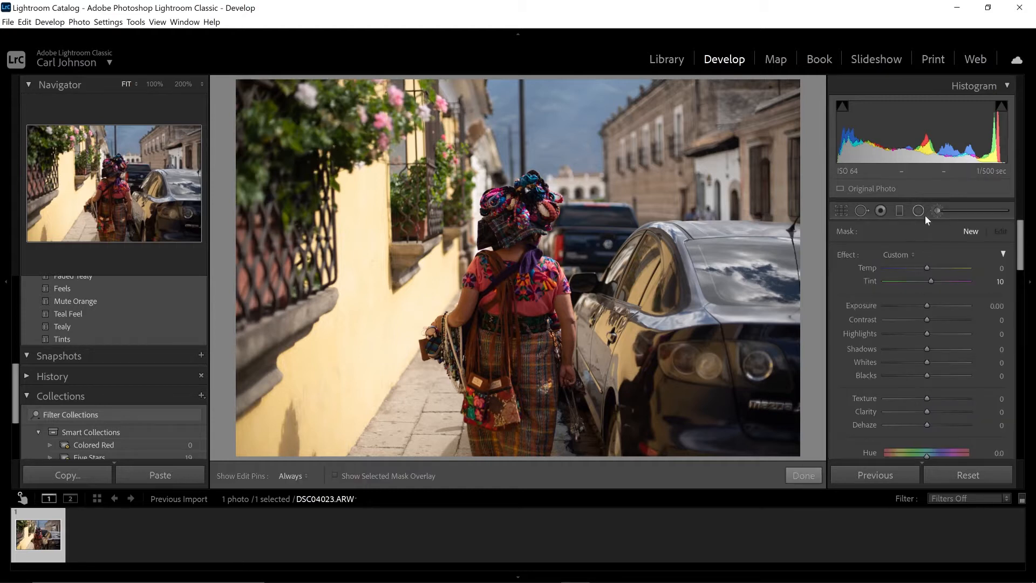
{"action": "left_click", "coordinate": [937, 211]}
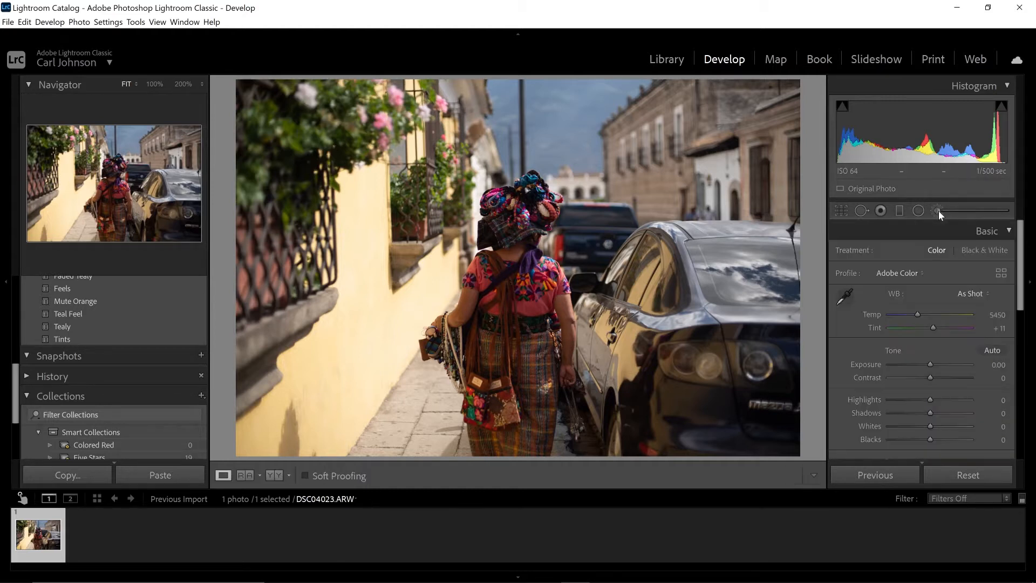
{"action": "left_click", "coordinate": [938, 210]}
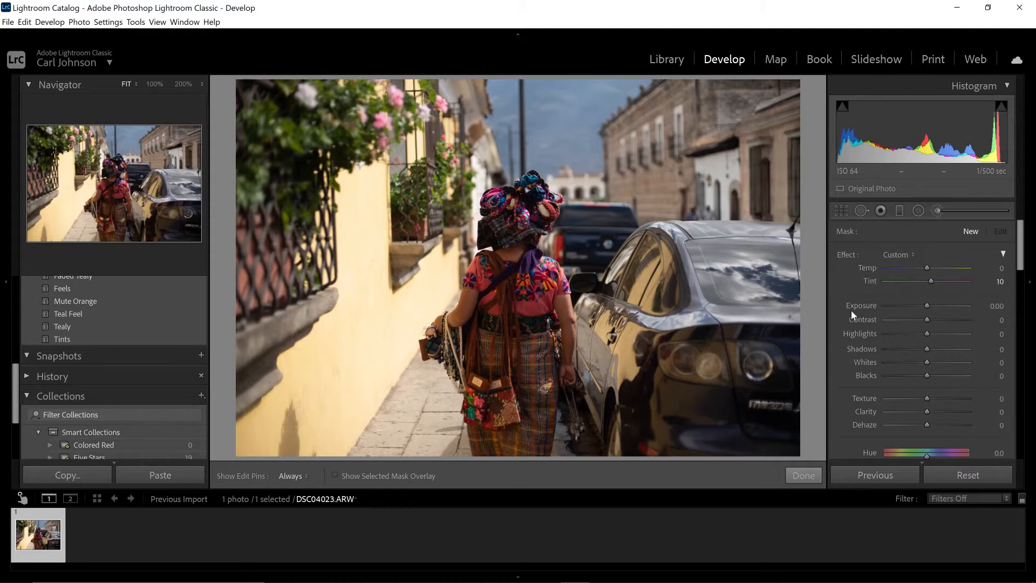
{"action": "scroll", "coordinate": [853, 306], "scroll_direction": "down", "scroll_amount": 4}
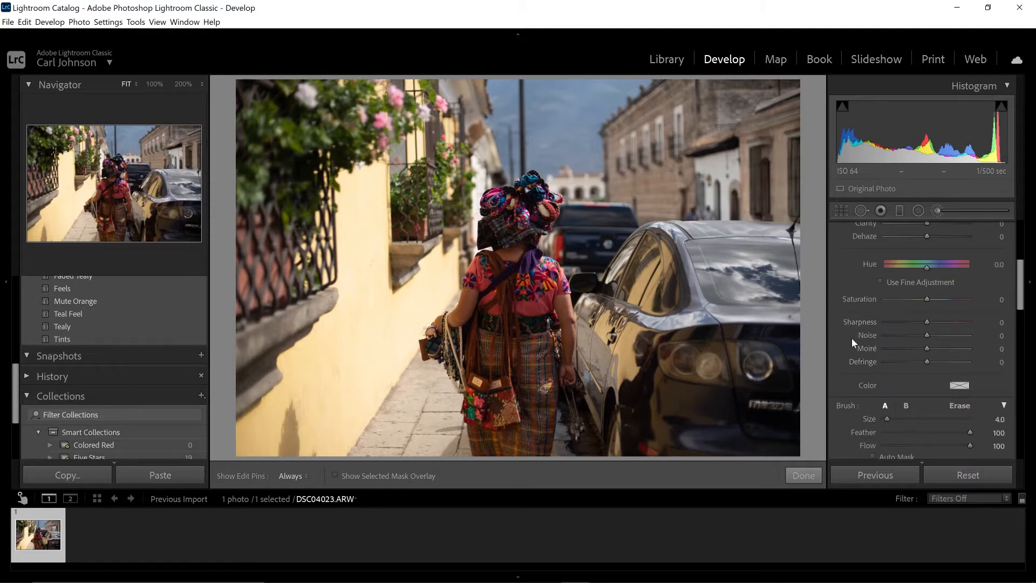
{"action": "left_click_drag", "start_coordinate": [928, 299], "coordinate": [858, 302]}
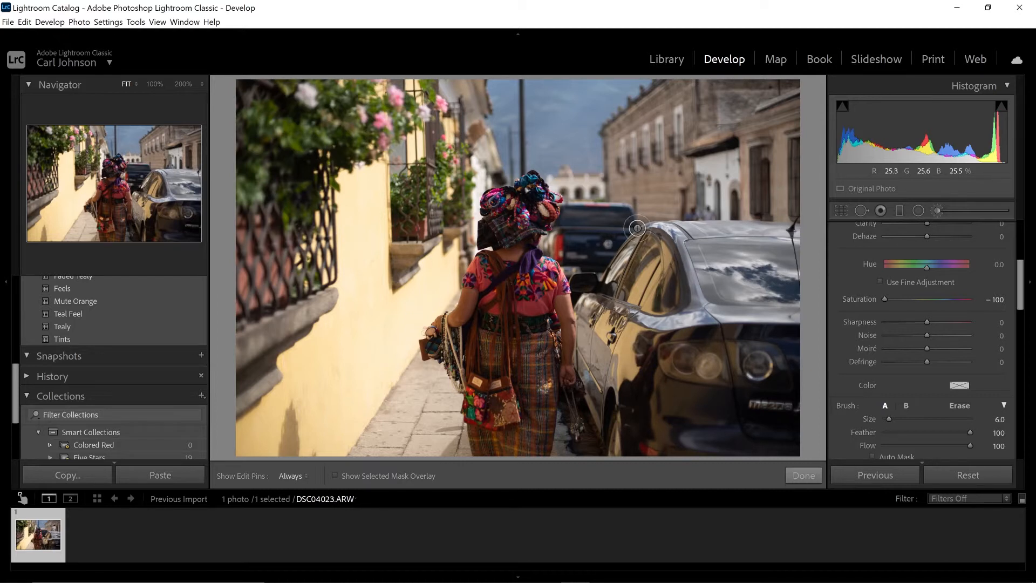
Set the brush size to 23.8 and its feather to 78.
{"action": "scroll", "coordinate": [637, 228], "scroll_direction": "up", "scroll_amount": 5}
{"action": "scroll", "coordinate": [637, 228], "scroll_direction": "up", "scroll_amount": 5}
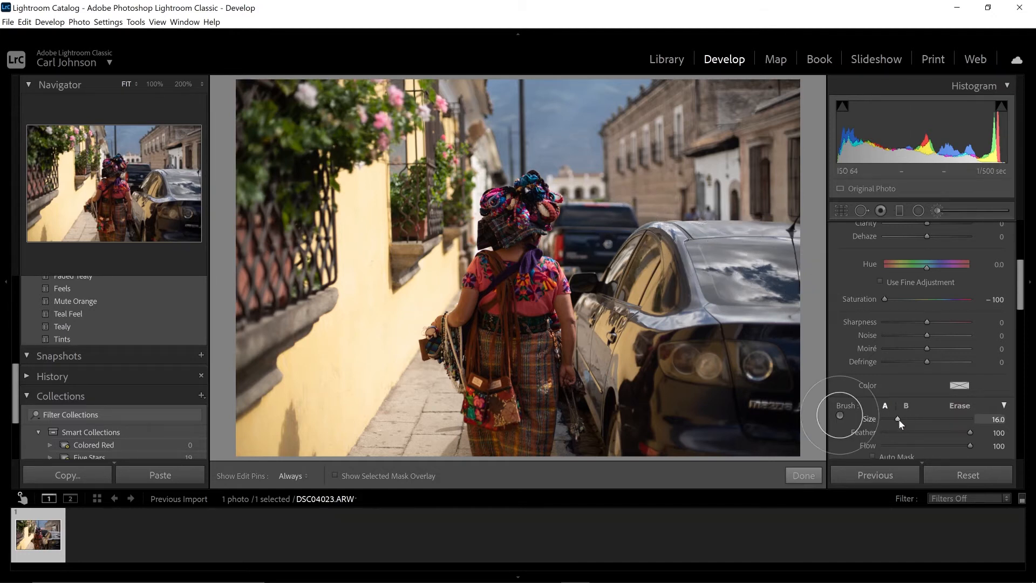
{"action": "mouse_move", "coordinate": [898, 421]}
{"action": "left_mouse_down"}
{"action": "mouse_move", "coordinate": [910, 414]}
{"action": "mouse_move", "coordinate": [892, 413]}
{"action": "mouse_move", "coordinate": [905, 419]}
{"action": "left_mouse_up"}
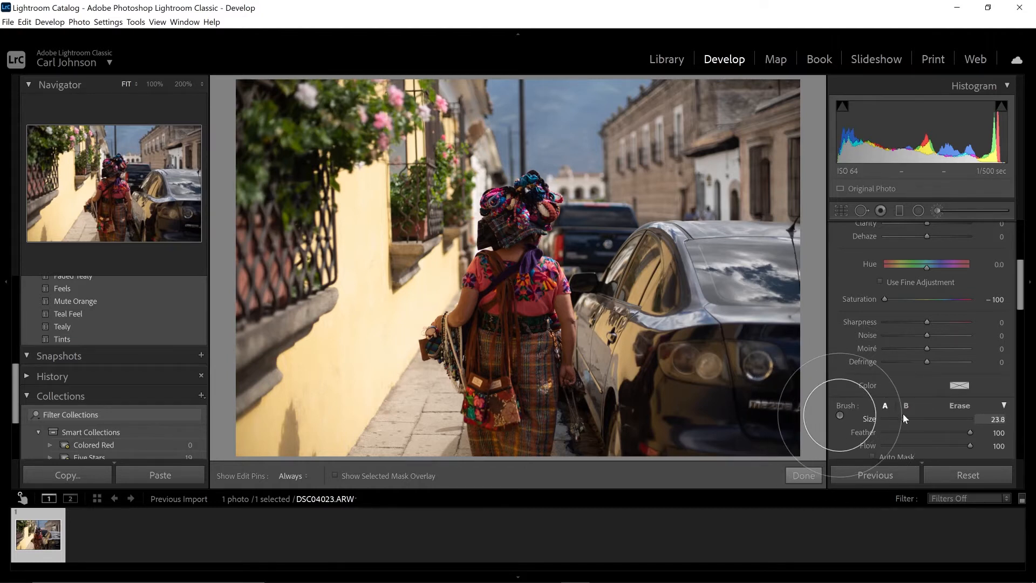
{"action": "left_click", "coordinate": [970, 435]}
{"action": "left_click_drag", "start_coordinate": [970, 432], "coordinate": [951, 438]}
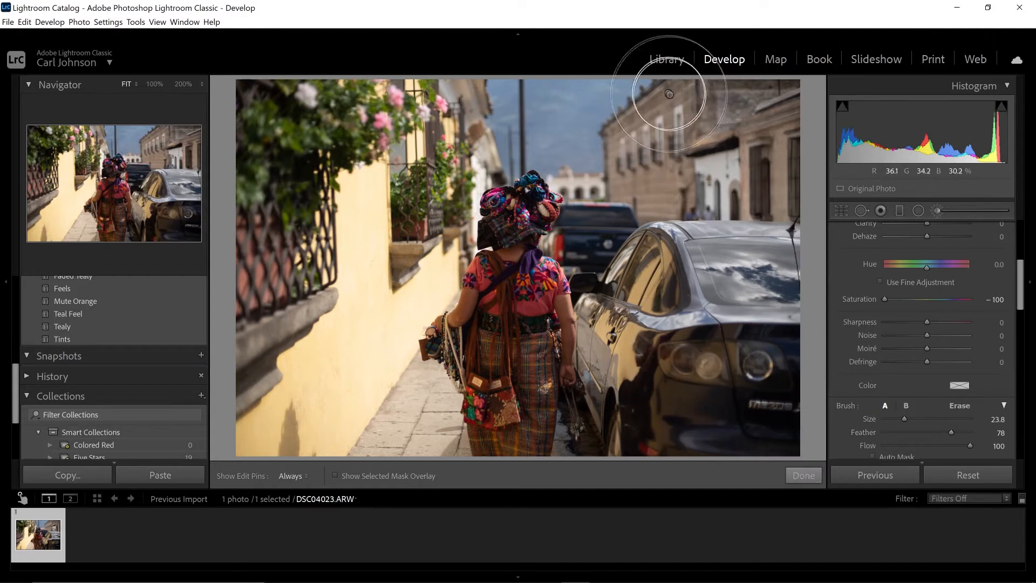
Paint the desaturation over the sky, the buildings and the parked cars to the right of the woman.
{"action": "mouse_move", "coordinate": [573, 115]}
{"action": "left_mouse_down"}
{"action": "mouse_move", "coordinate": [693, 133]}
{"action": "mouse_move", "coordinate": [674, 92]}
{"action": "mouse_move", "coordinate": [783, 83]}
{"action": "mouse_move", "coordinate": [809, 259]}
{"action": "mouse_move", "coordinate": [754, 115]}
{"action": "mouse_move", "coordinate": [599, 216]}
{"action": "mouse_move", "coordinate": [632, 285]}
{"action": "mouse_move", "coordinate": [629, 434]}
{"action": "mouse_move", "coordinate": [698, 452]}
{"action": "left_mouse_up"}
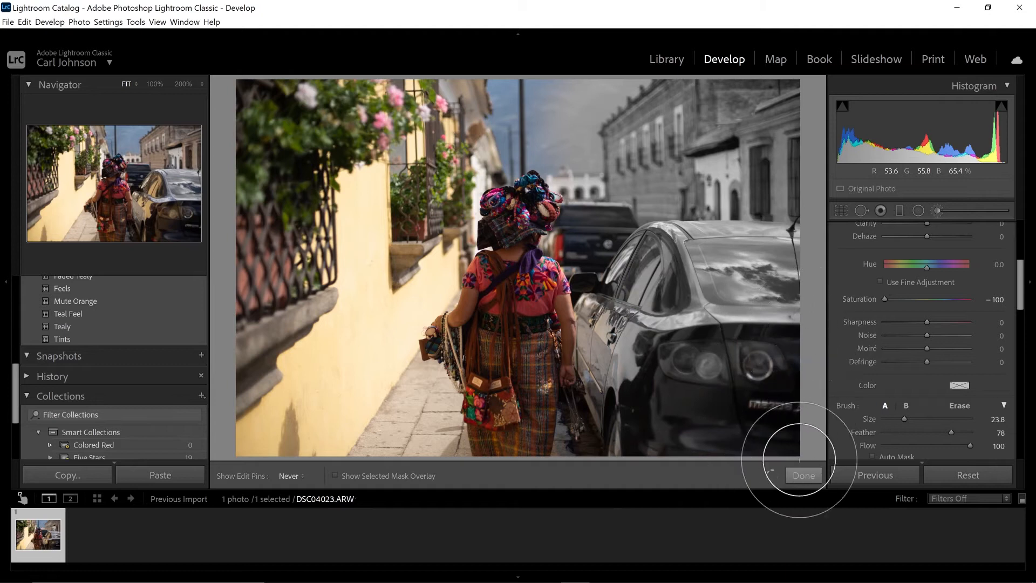
{"action": "mouse_move", "coordinate": [584, 114]}
{"action": "left_mouse_down"}
{"action": "mouse_move", "coordinate": [444, 110]}
{"action": "mouse_move", "coordinate": [506, 115]}
{"action": "left_mouse_up"}
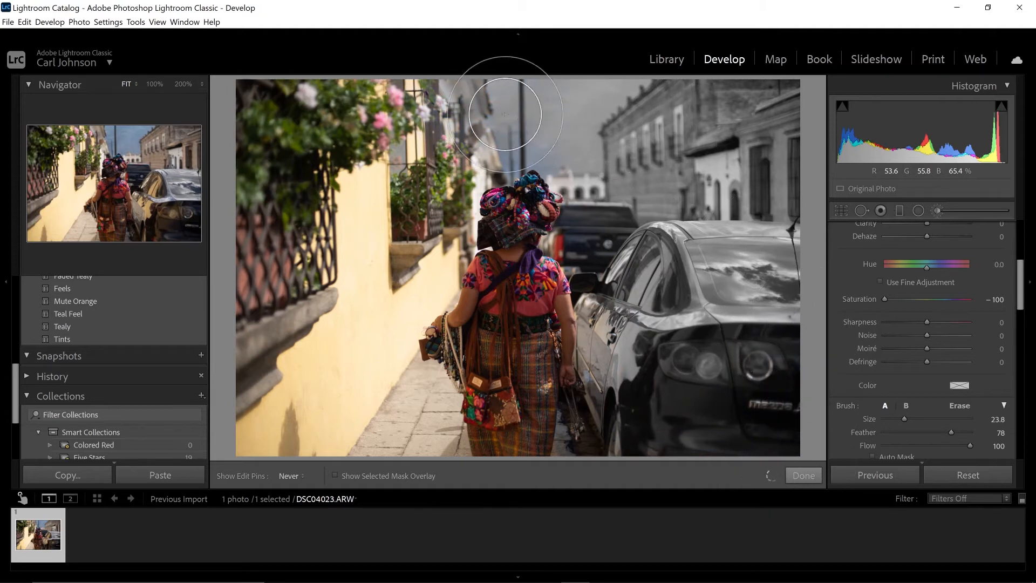
{"action": "left_click_drag", "start_coordinate": [981, 339], "coordinate": [981, 336]}
{"action": "scroll", "coordinate": [873, 274], "scroll_direction": "up", "scroll_amount": 5}
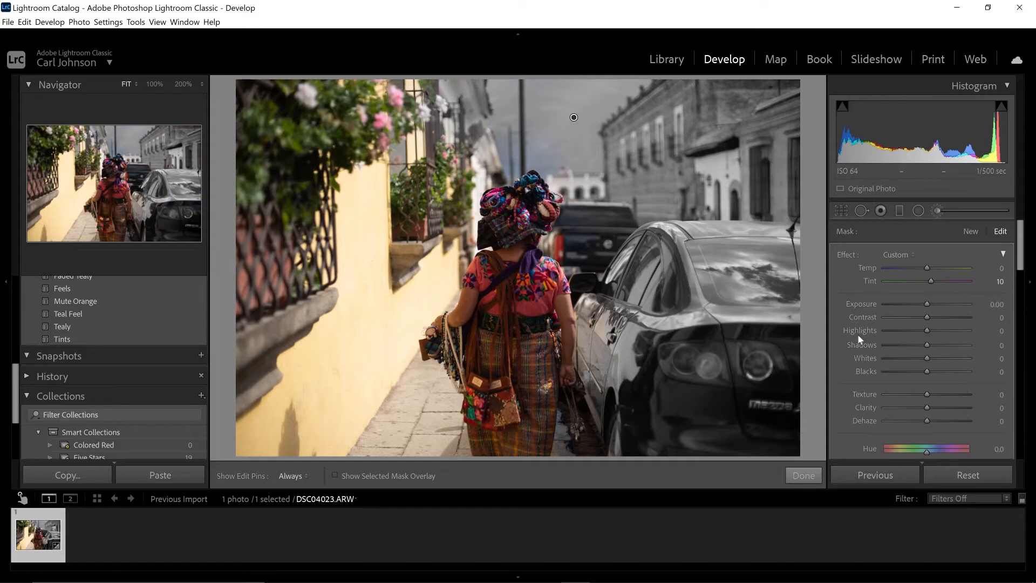
Brush the colour out of the foliage, window grilles, yellow wall and pavement to the left of the woman.
{"action": "key", "text": "h"}
{"action": "left_click_drag", "start_coordinate": [280, 124], "coordinate": [203, 97]}
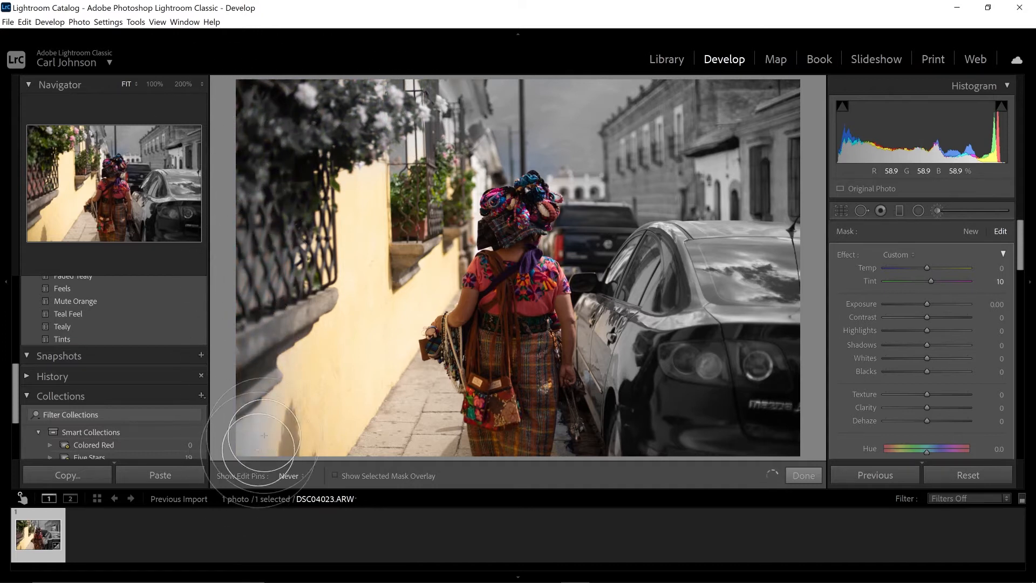
{"action": "mouse_move", "coordinate": [354, 115]}
{"action": "left_mouse_down"}
{"action": "mouse_move", "coordinate": [336, 452]}
{"action": "mouse_move", "coordinate": [372, 411]}
{"action": "left_mouse_up"}
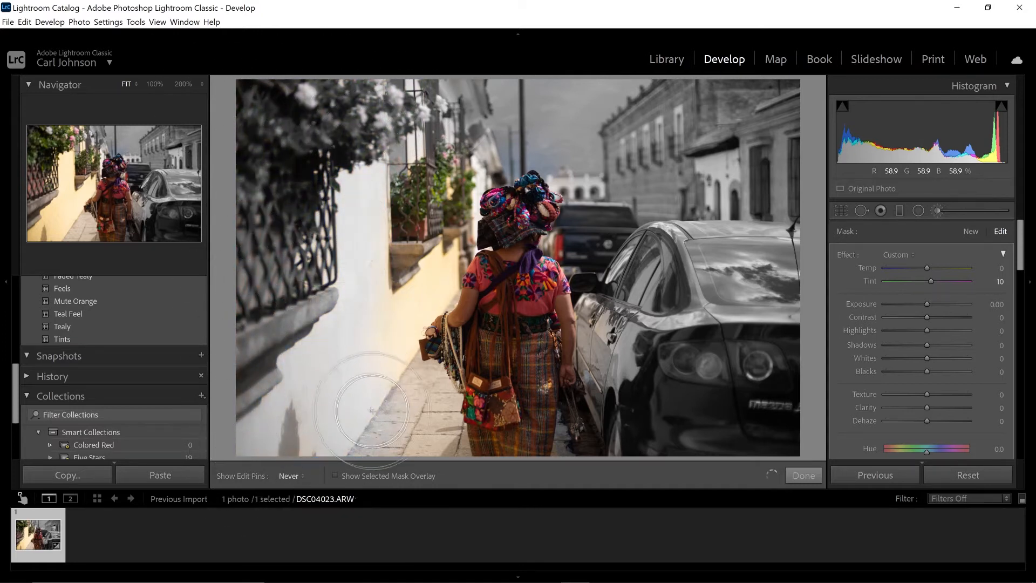
{"action": "mouse_move", "coordinate": [368, 297]}
{"action": "left_mouse_down"}
{"action": "mouse_move", "coordinate": [370, 219]}
{"action": "mouse_move", "coordinate": [466, 134]}
{"action": "left_mouse_up"}
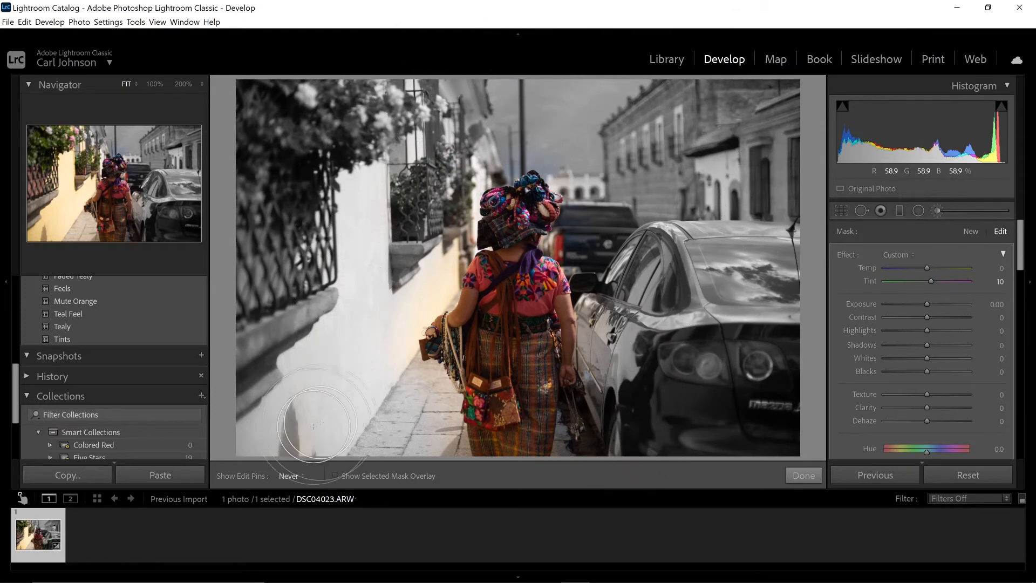
{"action": "mouse_move", "coordinate": [379, 190]}
{"action": "left_mouse_down"}
{"action": "mouse_move", "coordinate": [424, 217]}
{"action": "mouse_move", "coordinate": [435, 208]}
{"action": "mouse_move", "coordinate": [475, 276]}
{"action": "mouse_move", "coordinate": [454, 279]}
{"action": "mouse_move", "coordinate": [415, 222]}
{"action": "mouse_move", "coordinate": [424, 257]}
{"action": "left_mouse_up"}
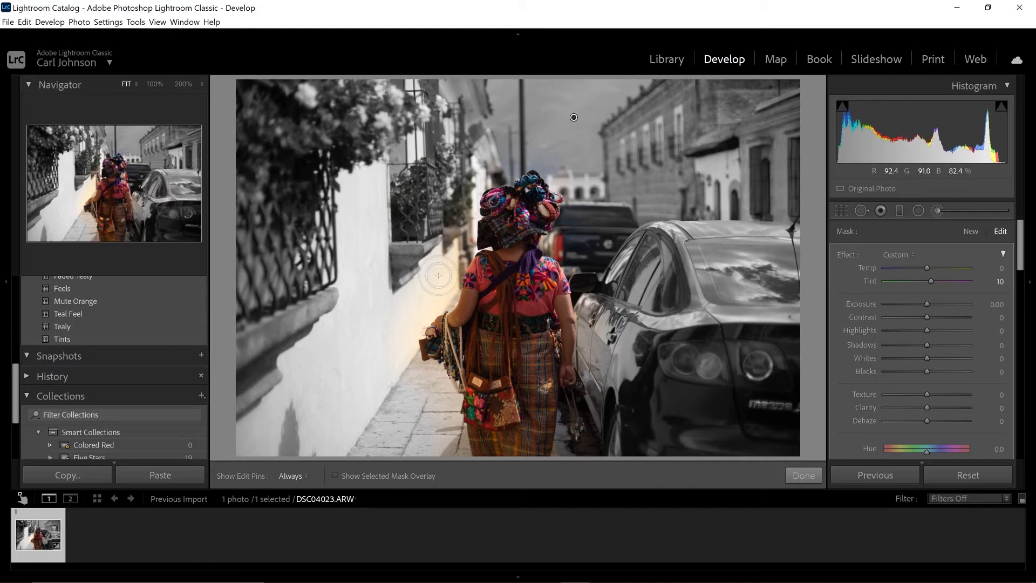
Set the brush feather to 50 and, with size 20, desaturate the pavement beside the skirt and bag up close.
{"action": "key", "text": "z"}
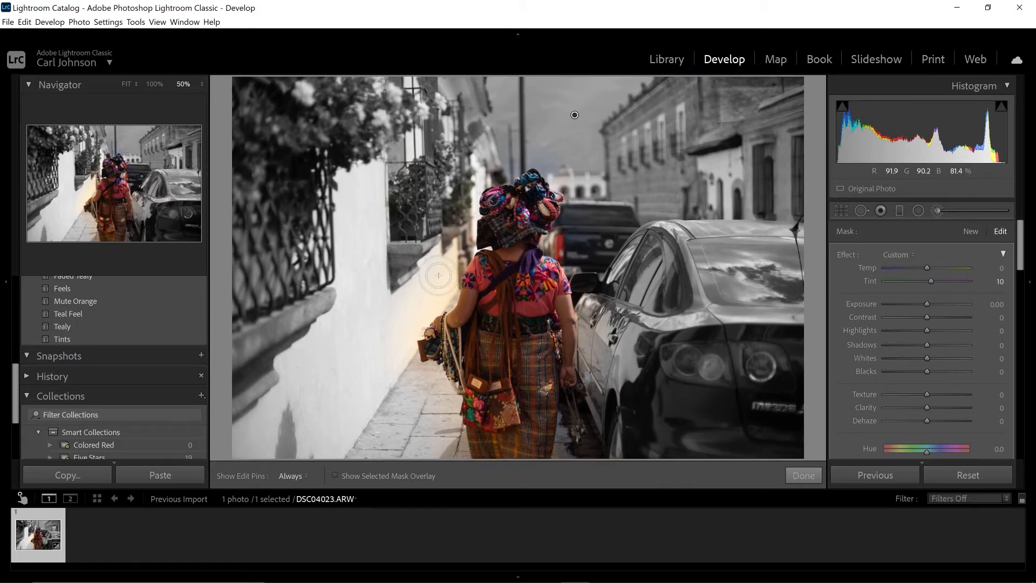
{"action": "key", "text": "ctrl+equal"}
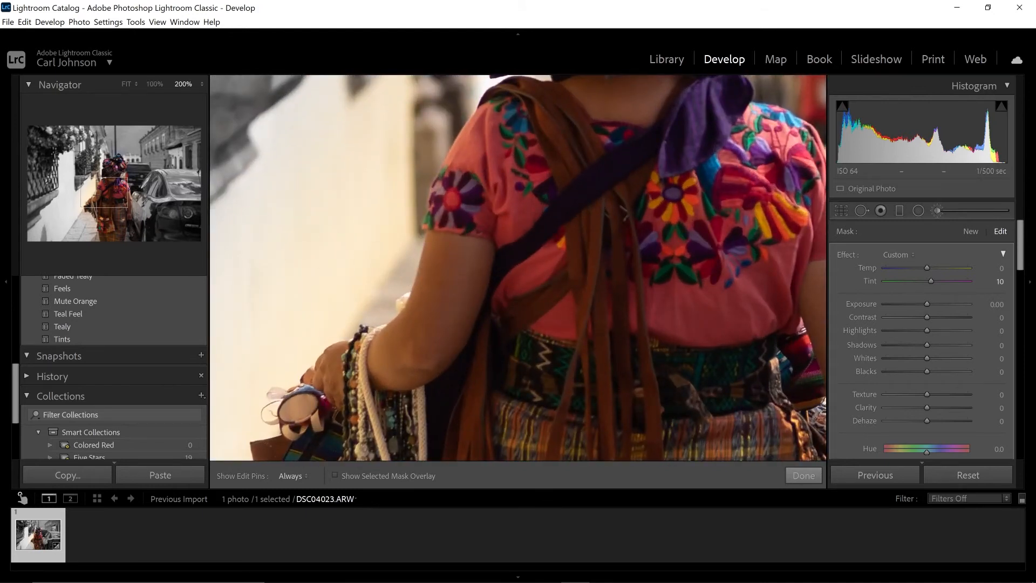
{"action": "mouse_move", "coordinate": [106, 193]}
{"action": "left_mouse_down"}
{"action": "mouse_move", "coordinate": [93, 213]}
{"action": "mouse_move", "coordinate": [99, 232]}
{"action": "left_mouse_up"}
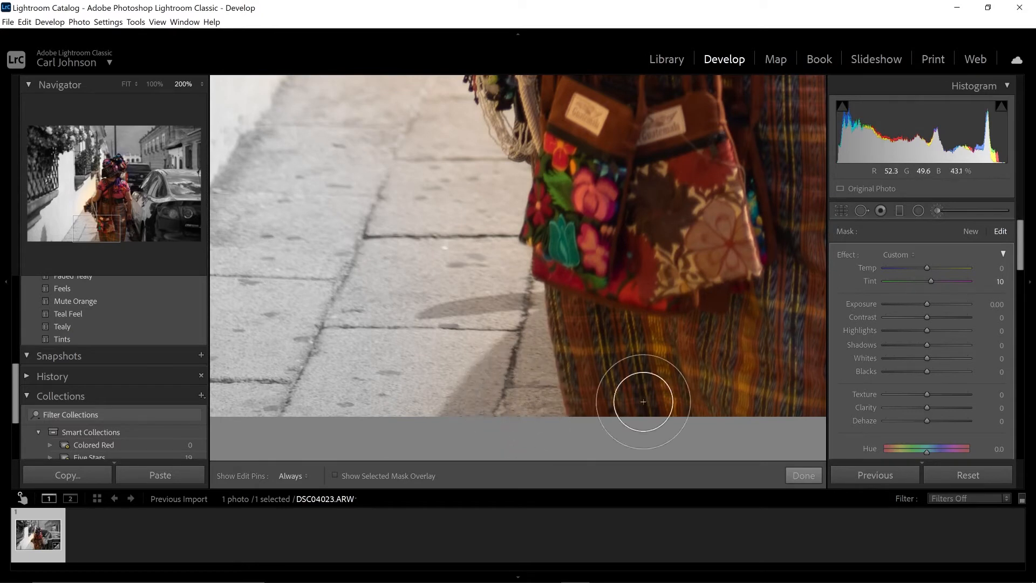
{"action": "scroll", "coordinate": [857, 367], "scroll_direction": "down", "scroll_amount": 5}
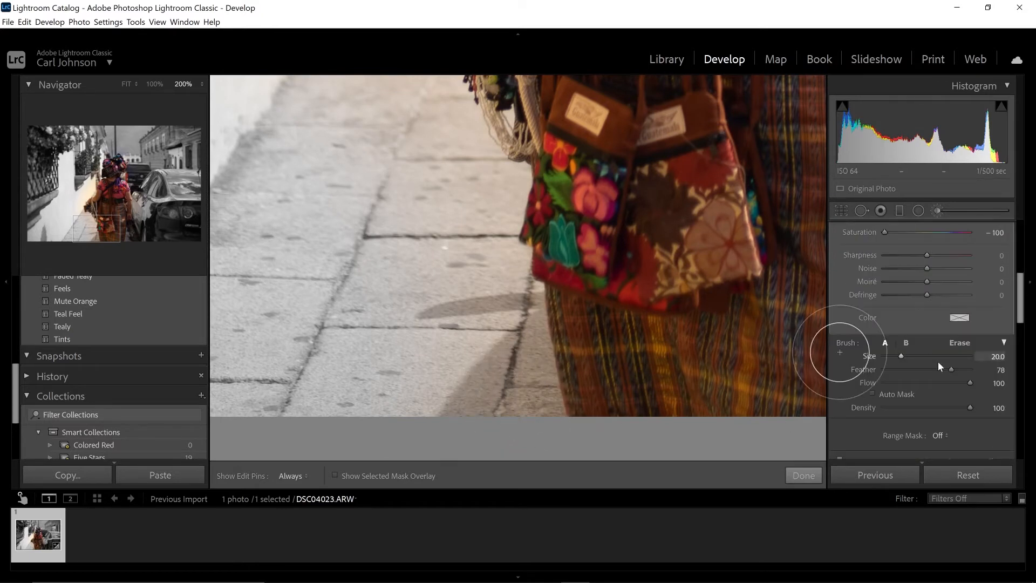
{"action": "left_click_drag", "start_coordinate": [950, 369], "coordinate": [925, 373]}
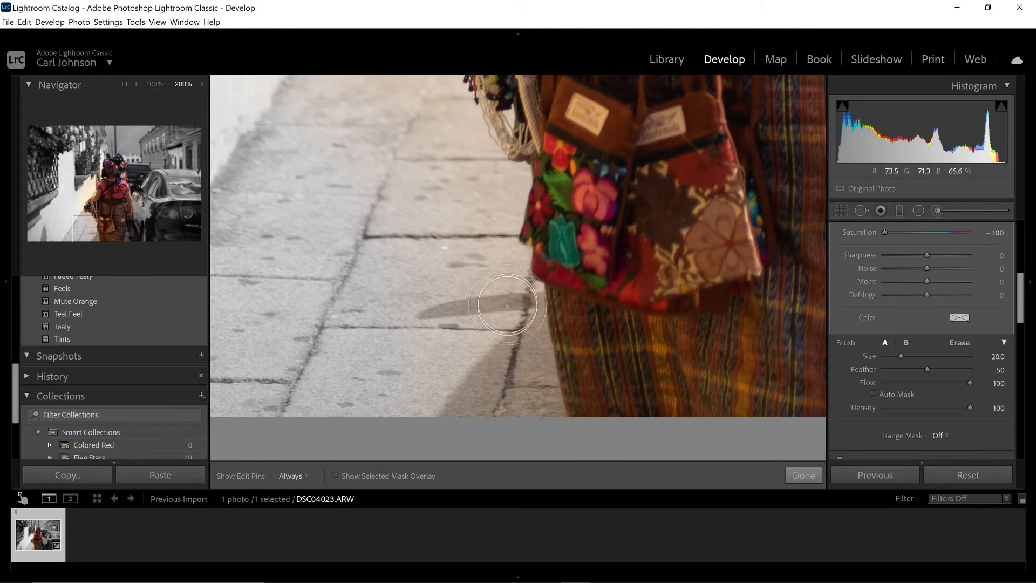
{"action": "mouse_move", "coordinate": [507, 306]}
{"action": "left_mouse_down"}
{"action": "mouse_move", "coordinate": [522, 299]}
{"action": "mouse_move", "coordinate": [530, 430]}
{"action": "mouse_move", "coordinate": [477, 375]}
{"action": "mouse_move", "coordinate": [449, 432]}
{"action": "left_mouse_up"}
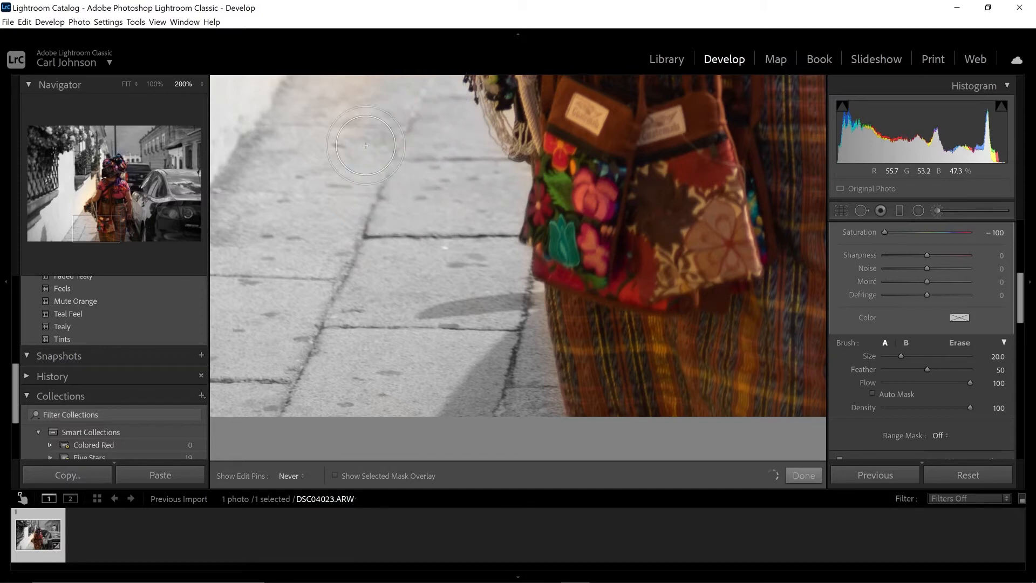
{"action": "mouse_move", "coordinate": [489, 350]}
{"action": "left_mouse_down"}
{"action": "mouse_move", "coordinate": [516, 332]}
{"action": "mouse_move", "coordinate": [515, 319]}
{"action": "mouse_move", "coordinate": [541, 443]}
{"action": "left_mouse_up"}
Desaturate the remaining coloured wall beside the woman's hand and the background around her headwear, enlarging the brush to size 28 for the headwear.
{"action": "left_click_drag", "start_coordinate": [96, 228], "coordinate": [92, 206]}
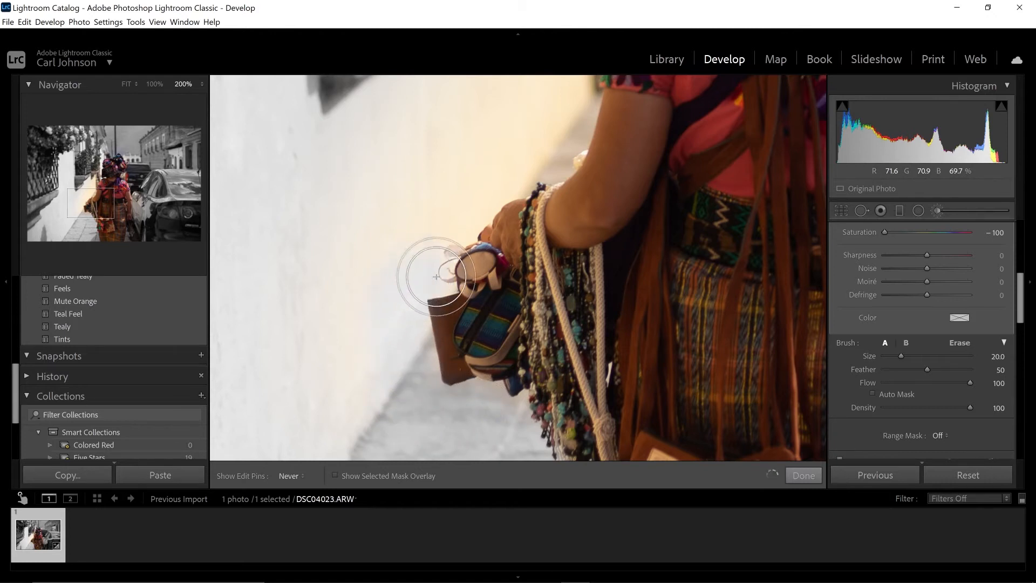
{"action": "mouse_move", "coordinate": [406, 240]}
{"action": "left_mouse_down"}
{"action": "mouse_move", "coordinate": [358, 157]}
{"action": "mouse_move", "coordinate": [470, 180]}
{"action": "mouse_move", "coordinate": [562, 109]}
{"action": "mouse_move", "coordinate": [385, 101]}
{"action": "mouse_move", "coordinate": [271, 342]}
{"action": "mouse_move", "coordinate": [437, 306]}
{"action": "mouse_move", "coordinate": [407, 141]}
{"action": "left_mouse_up"}
{"action": "key", "text": "h"}
{"action": "scroll", "coordinate": [324, 323], "scroll_direction": "up", "scroll_amount": 4}
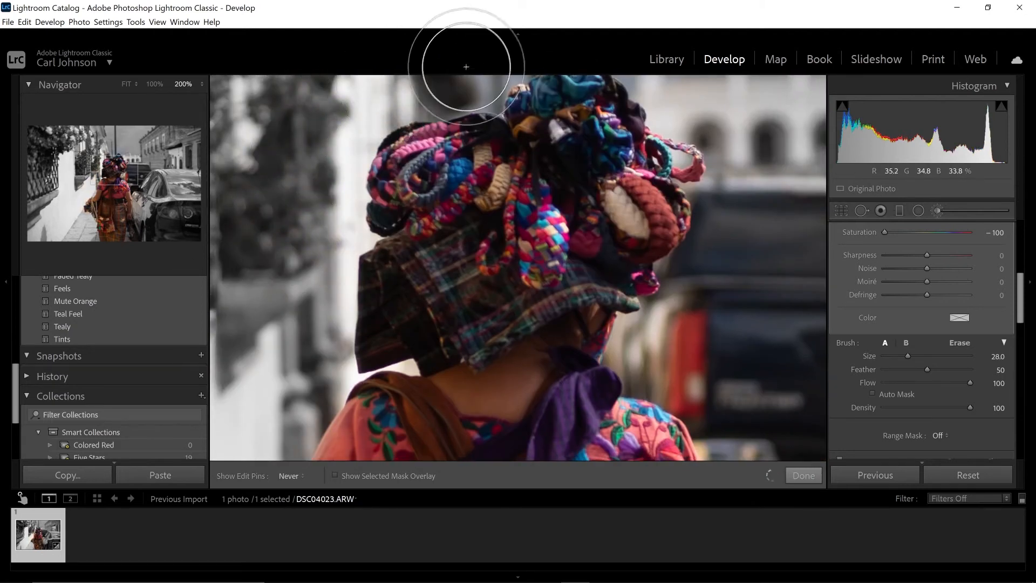
{"action": "left_click_drag", "start_coordinate": [463, 63], "coordinate": [333, 144]}
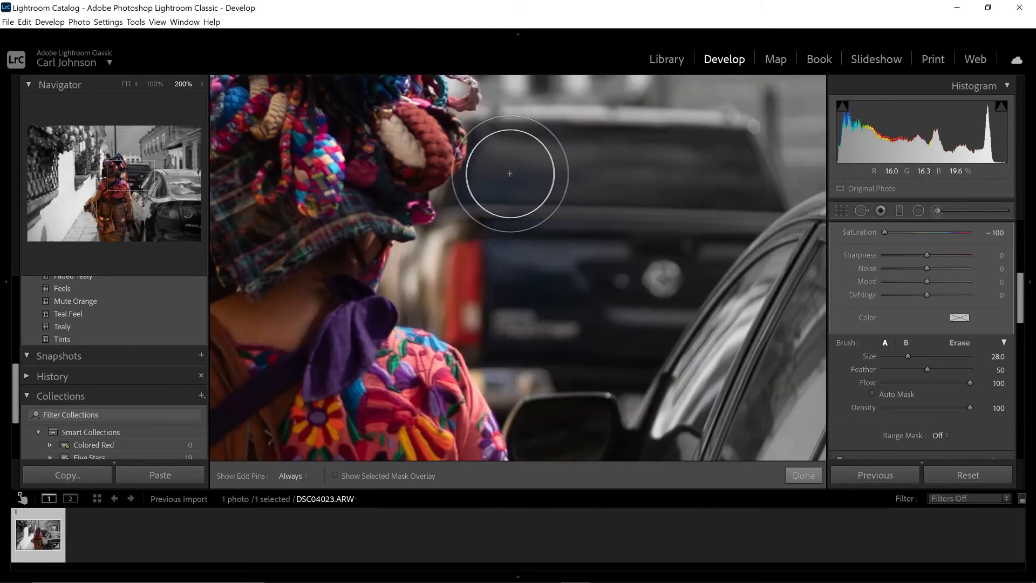
Reduce the brush size to 14 and desaturate the car door edge beside the forearm, undoing and repainting misplaced strokes.
{"action": "scroll", "coordinate": [441, 274], "scroll_direction": "down", "scroll_amount": 5}
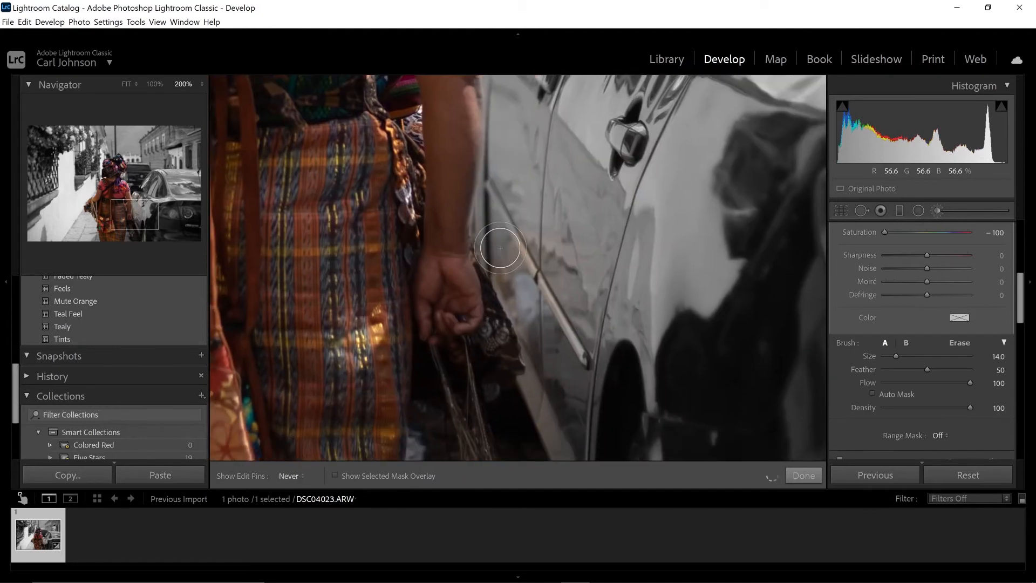
{"action": "key", "text": "ctrl+z"}
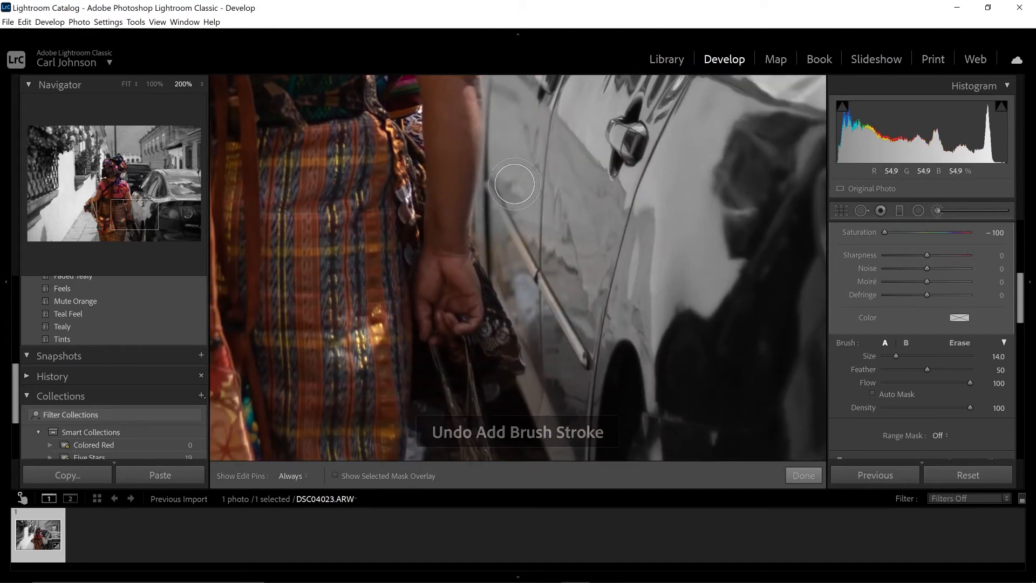
{"action": "mouse_move", "coordinate": [509, 216]}
{"action": "left_mouse_down"}
{"action": "mouse_move", "coordinate": [541, 288]}
{"action": "mouse_move", "coordinate": [495, 236]}
{"action": "mouse_move", "coordinate": [520, 290]}
{"action": "left_mouse_up"}
{"action": "key", "text": "ctrl+z"}
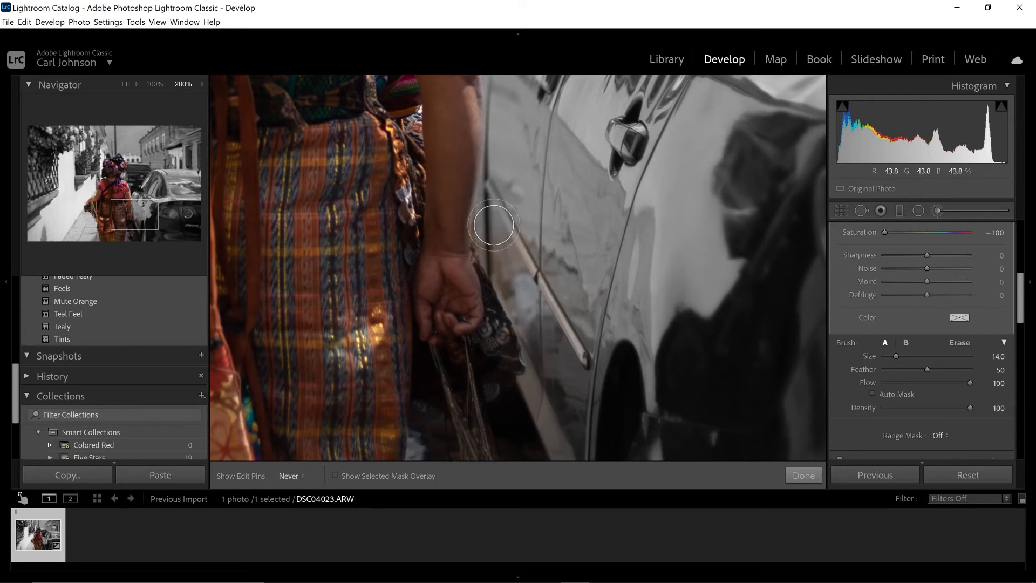
{"action": "left_click_drag", "start_coordinate": [493, 225], "coordinate": [527, 230]}
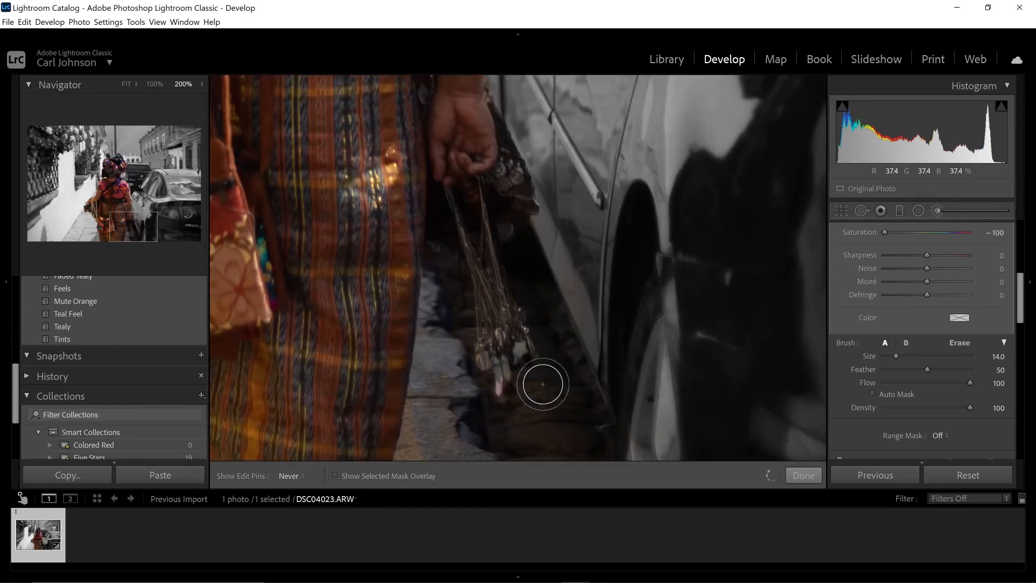
Desaturate the cobblestones and kerb between the skirt and the car, using a brush size of up to 25.
{"action": "mouse_move", "coordinate": [422, 441]}
{"action": "left_mouse_down"}
{"action": "mouse_move", "coordinate": [442, 251]}
{"action": "mouse_move", "coordinate": [461, 372]}
{"action": "mouse_move", "coordinate": [615, 445]}
{"action": "left_mouse_up"}
{"action": "scroll", "coordinate": [591, 439], "scroll_direction": "up", "scroll_amount": 4}
{"action": "left_click_drag", "start_coordinate": [576, 331], "coordinate": [651, 377]}
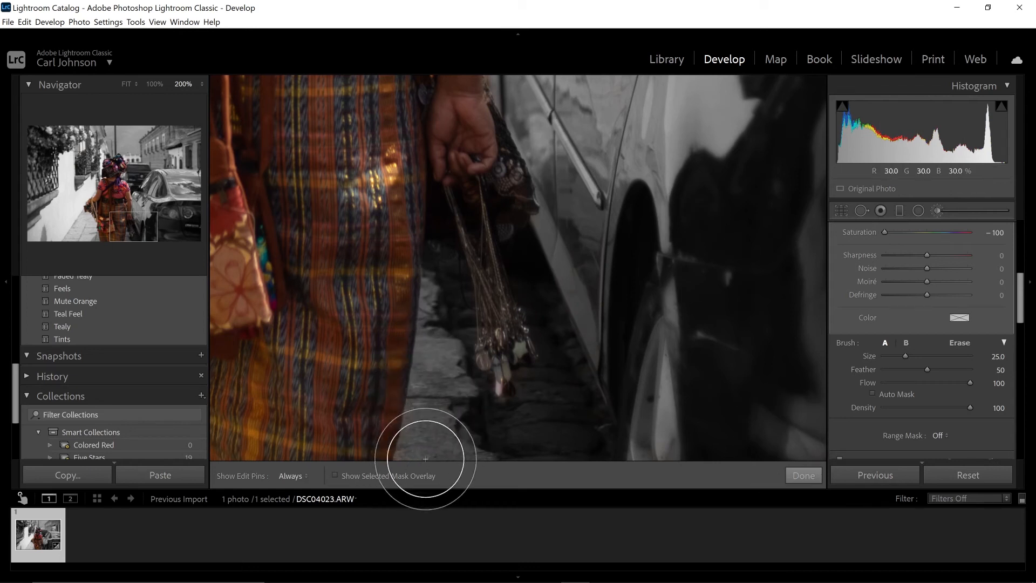
{"action": "scroll", "coordinate": [428, 442], "scroll_direction": "down", "scroll_amount": 3}
{"action": "scroll", "coordinate": [428, 442], "scroll_direction": "down", "scroll_amount": 2}
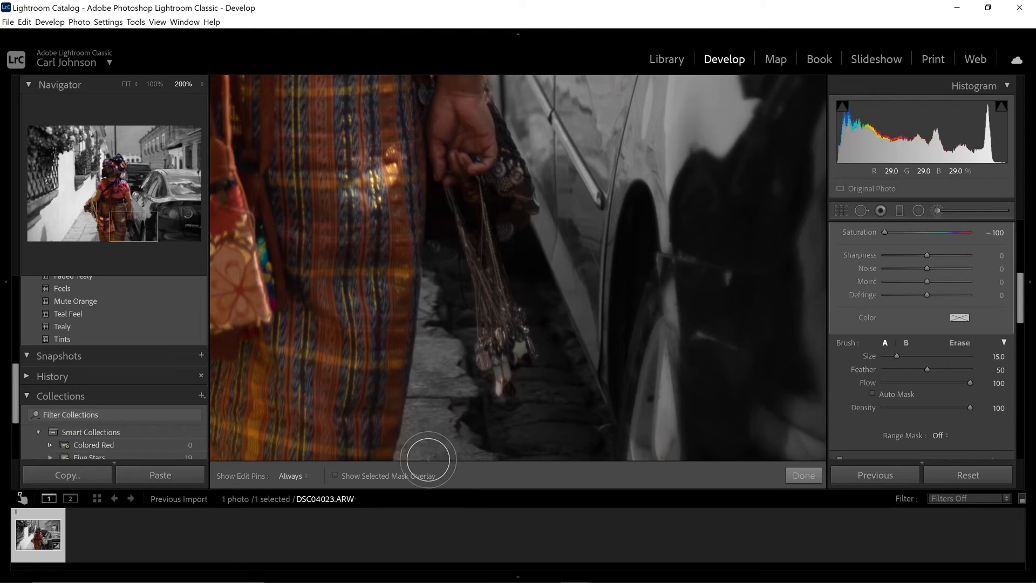
{"action": "left_click", "coordinate": [131, 228]}
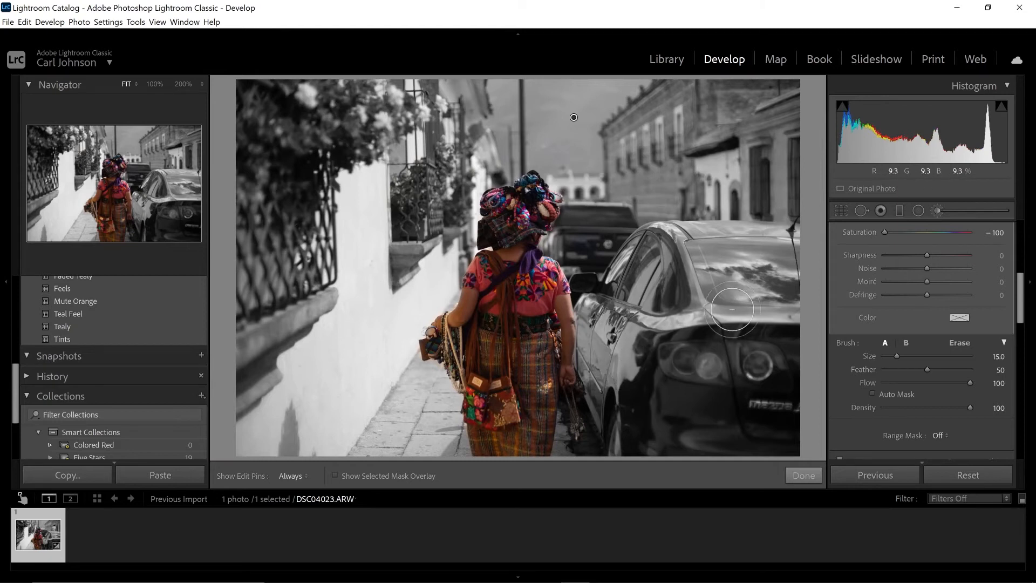
Finish the brush edit and heal away the car's badge lettering with Spot Removal at size 76, sampling the dark bodywork just below.
{"action": "left_click", "coordinate": [804, 476]}
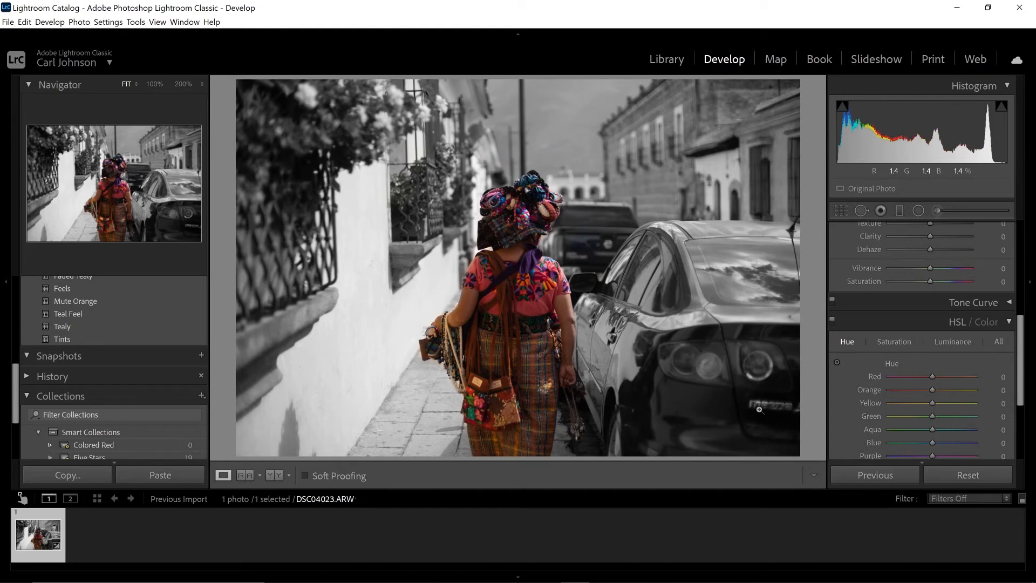
{"action": "scroll", "coordinate": [905, 302], "scroll_direction": "up", "scroll_amount": 5}
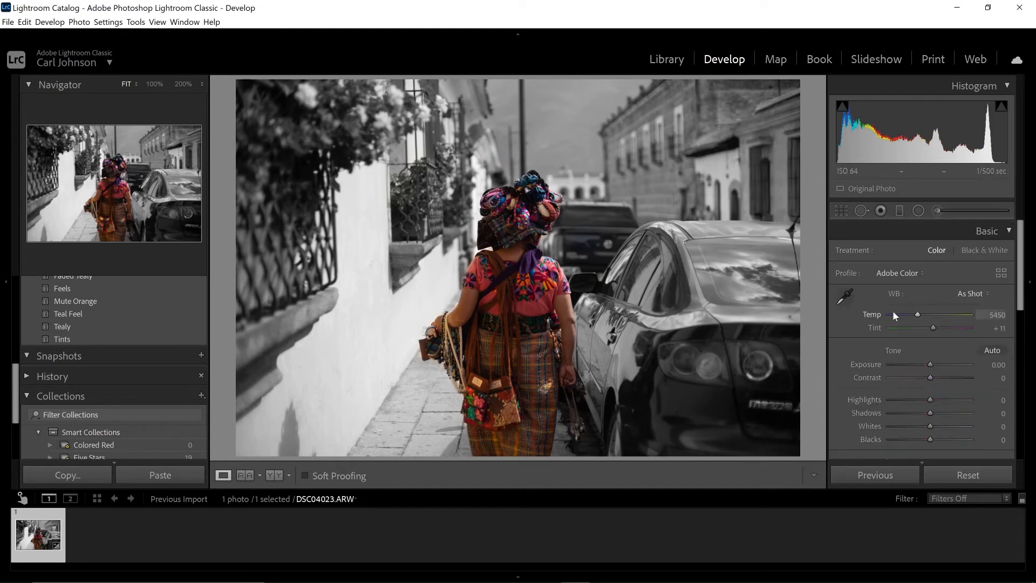
{"action": "left_click", "coordinate": [862, 212]}
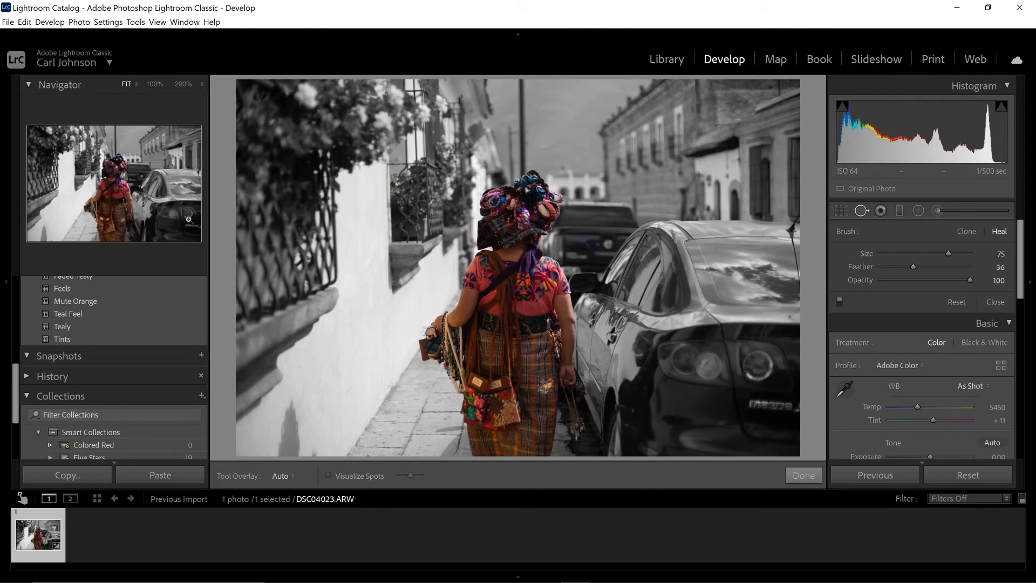
{"action": "left_click", "coordinate": [190, 226]}
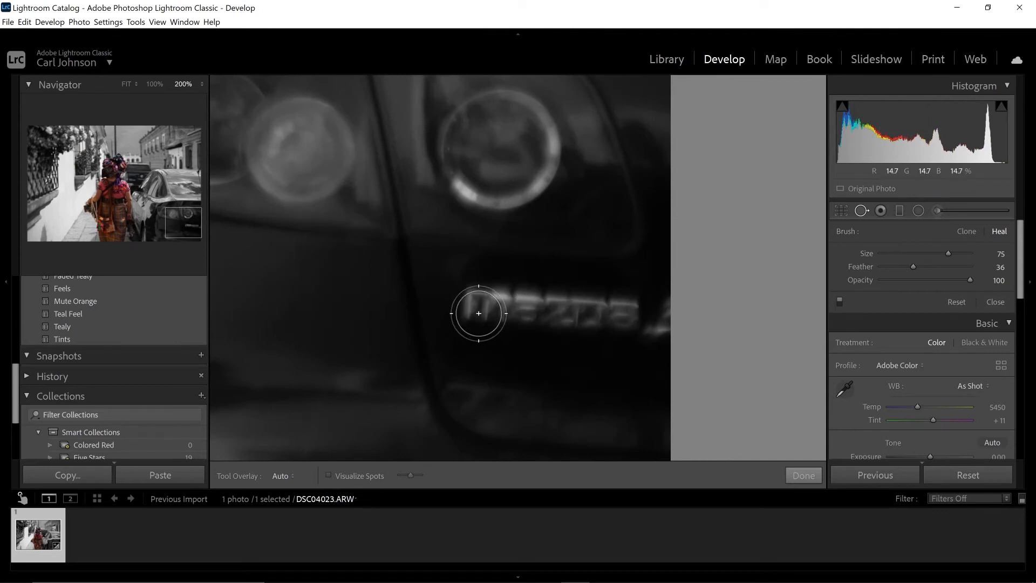
{"action": "scroll", "coordinate": [484, 308], "scroll_direction": "up", "scroll_amount": 1}
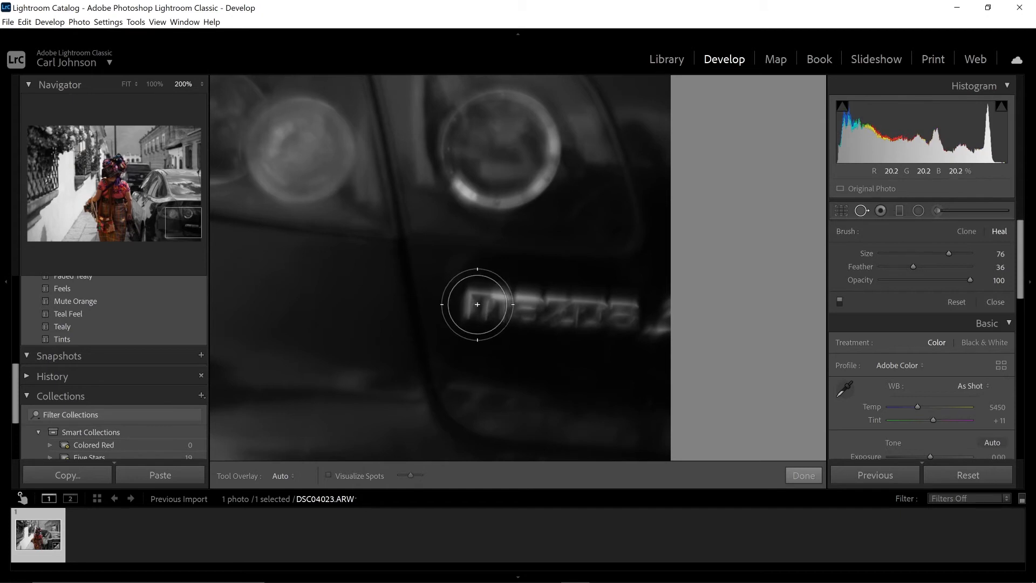
{"action": "mouse_move", "coordinate": [475, 304]}
{"action": "left_mouse_down"}
{"action": "mouse_move", "coordinate": [625, 308]}
{"action": "mouse_move", "coordinate": [686, 328]}
{"action": "left_mouse_up"}
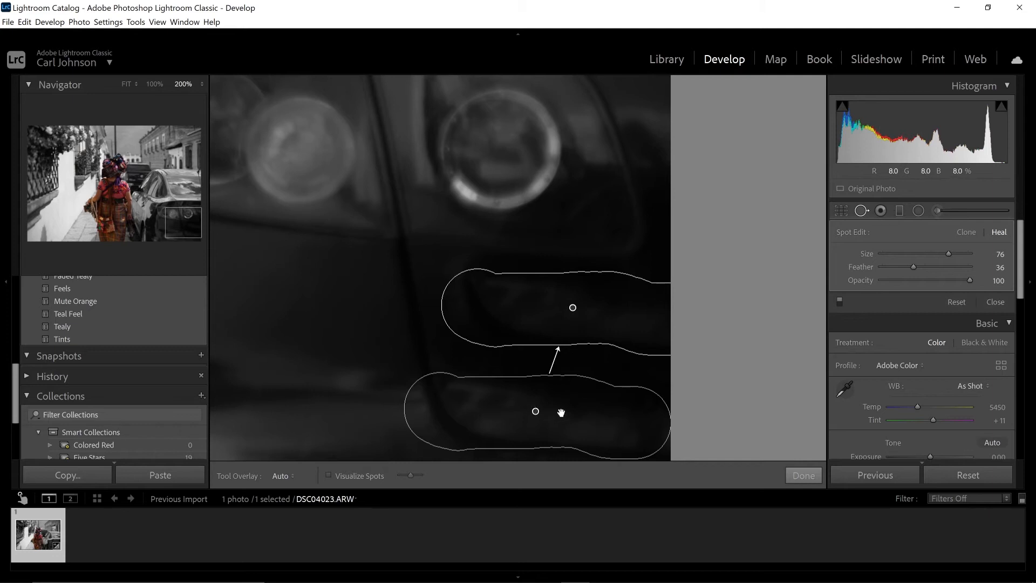
{"action": "mouse_move", "coordinate": [535, 413]}
{"action": "left_mouse_down"}
{"action": "mouse_move", "coordinate": [592, 399]}
{"action": "mouse_move", "coordinate": [533, 396]}
{"action": "mouse_move", "coordinate": [541, 392]}
{"action": "left_mouse_up"}
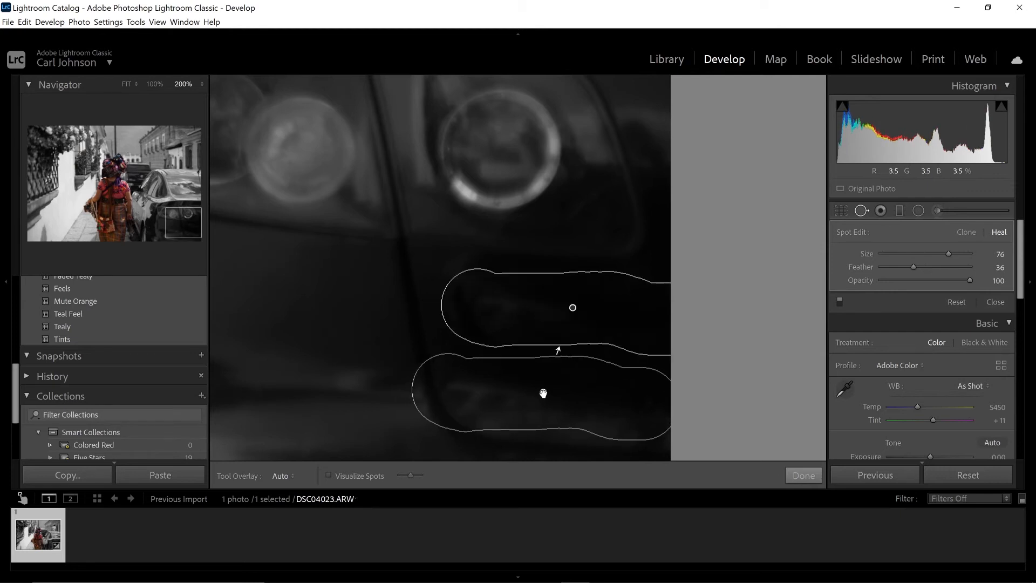
{"action": "left_click", "coordinate": [802, 475]}
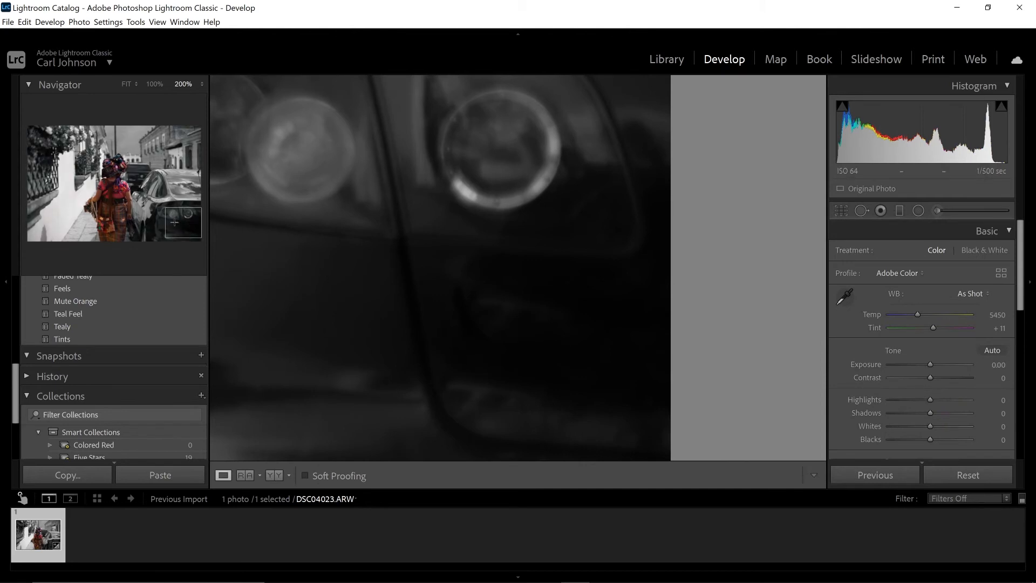
{"action": "key", "text": "z"}
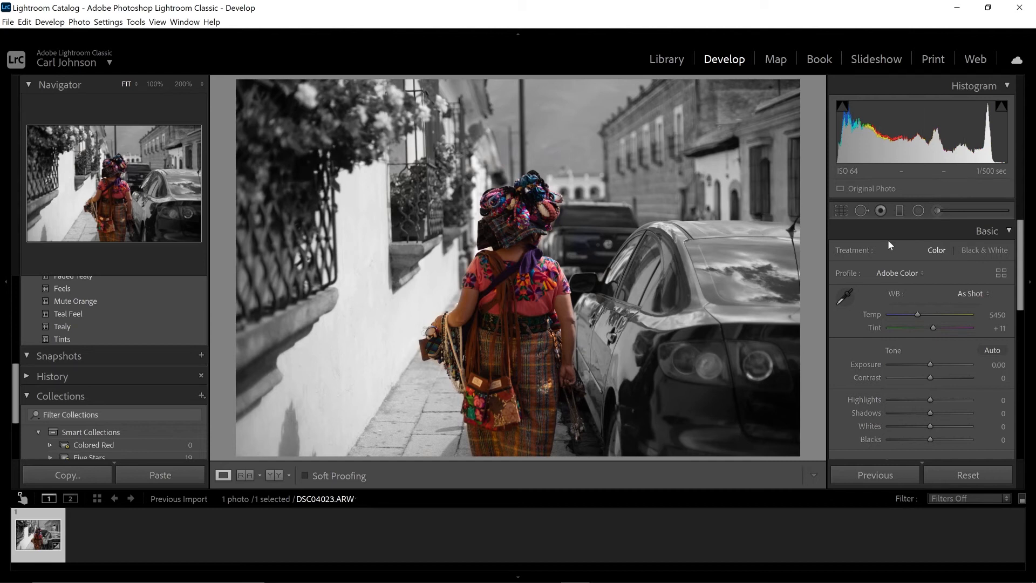
Draw an upright oval Radial Filter and fit it around the woman, from her headwear down past the photo's lower edge.
{"action": "left_click", "coordinate": [918, 211]}
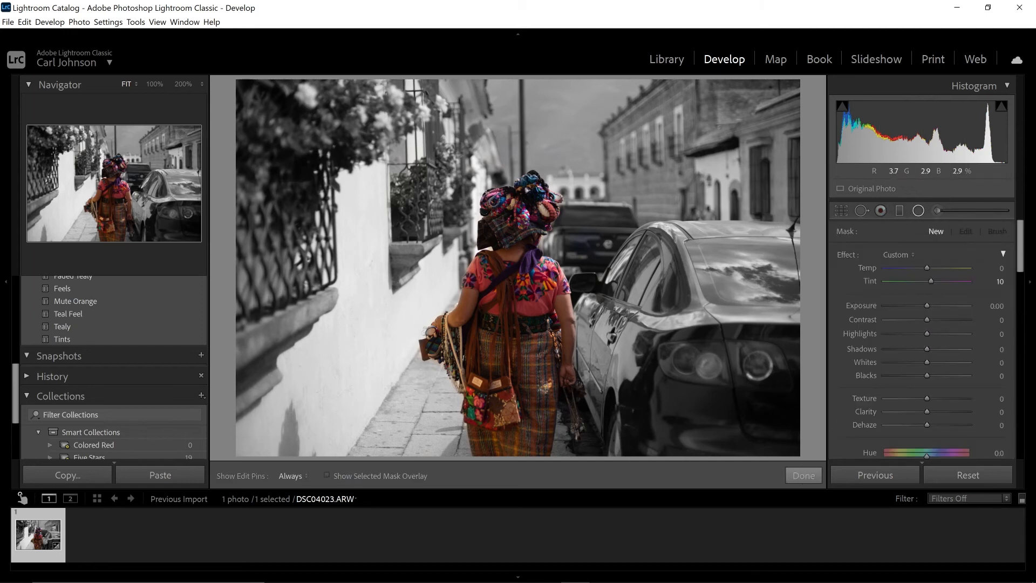
{"action": "left_click_drag", "start_coordinate": [478, 191], "coordinate": [557, 362]}
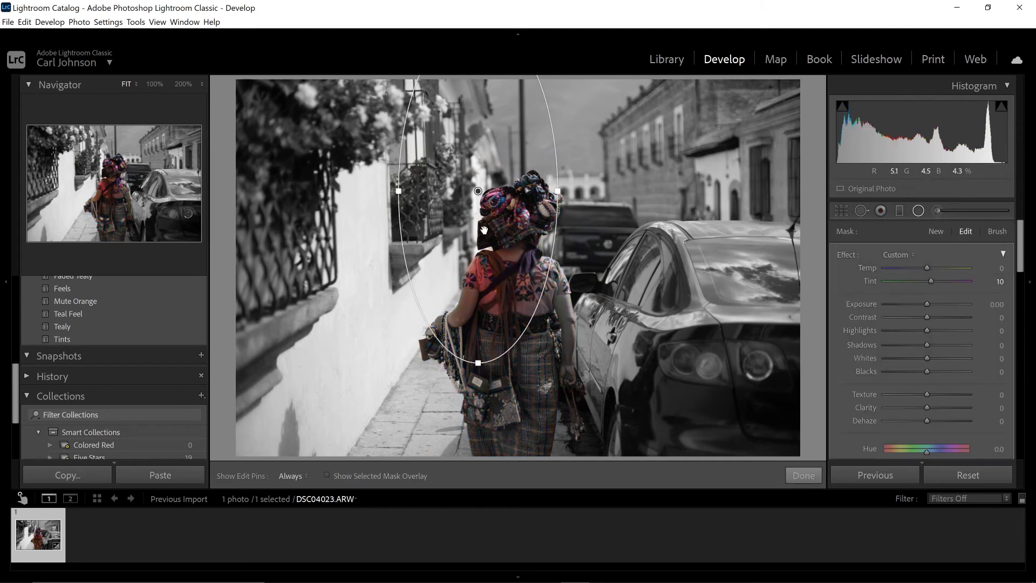
{"action": "left_click_drag", "start_coordinate": [453, 238], "coordinate": [489, 383]}
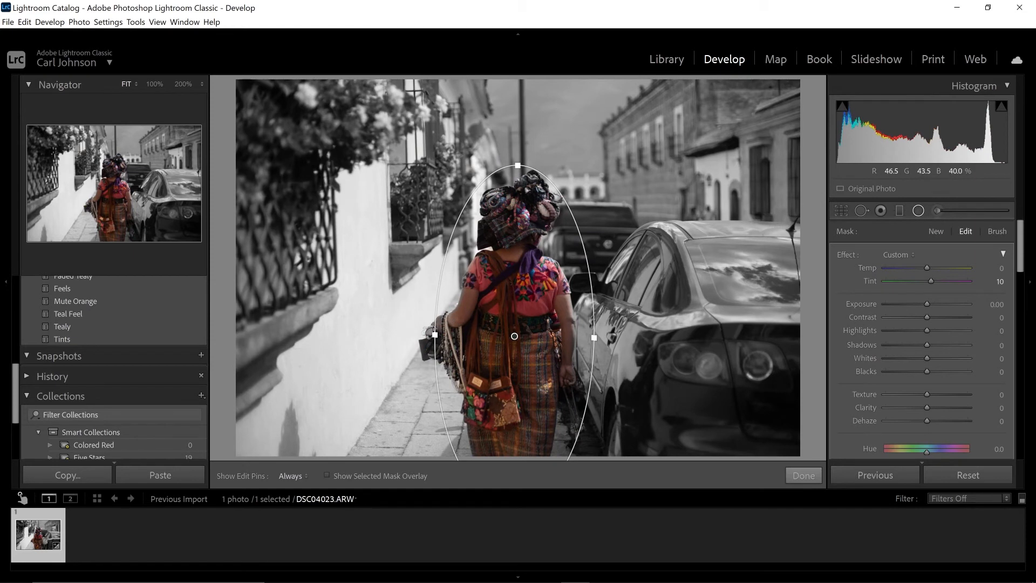
{"action": "left_click_drag", "start_coordinate": [435, 334], "coordinate": [423, 335]}
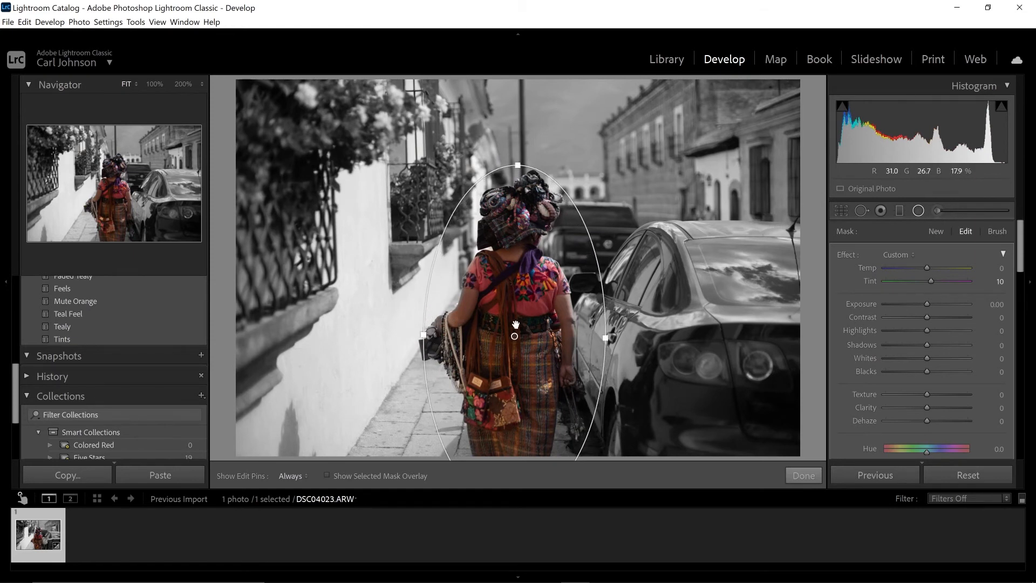
{"action": "left_click_drag", "start_coordinate": [516, 324], "coordinate": [514, 322]}
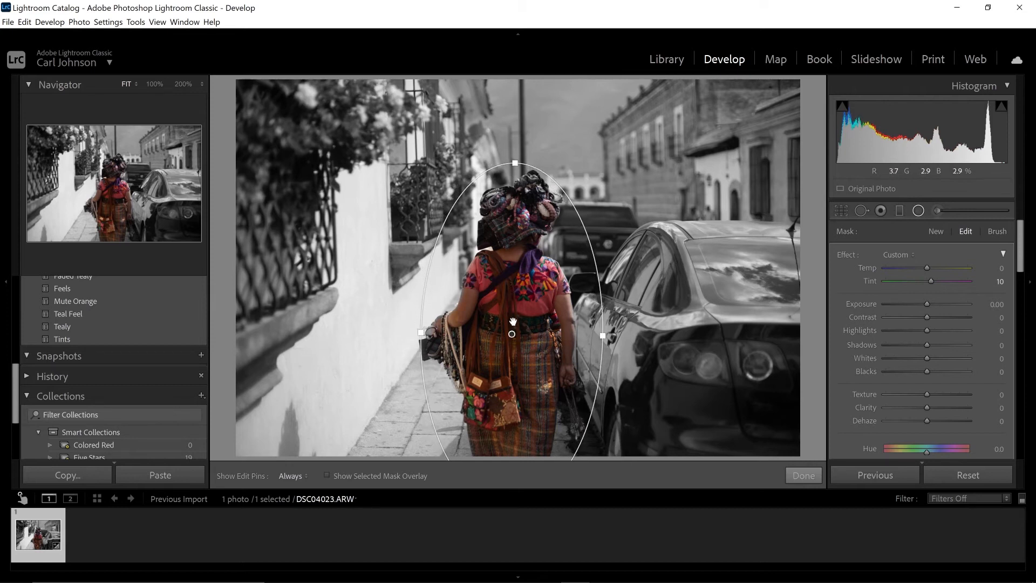
Set the Radial Filter's feather to 19.
{"action": "scroll", "coordinate": [869, 335], "scroll_direction": "down", "scroll_amount": 3}
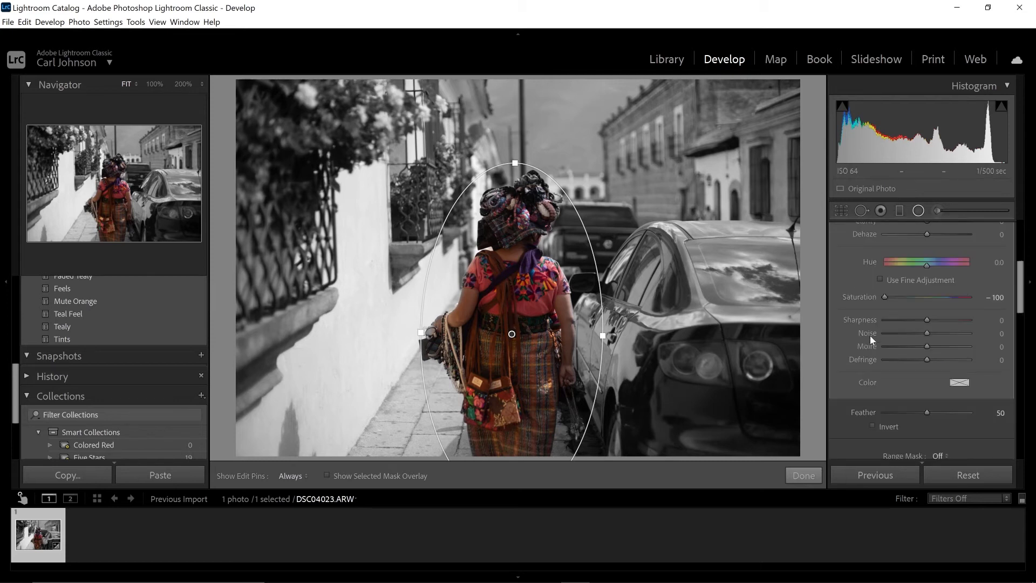
{"action": "scroll", "coordinate": [870, 335], "scroll_direction": "down", "scroll_amount": 3}
{"action": "scroll", "coordinate": [869, 335], "scroll_direction": "up", "scroll_amount": 2}
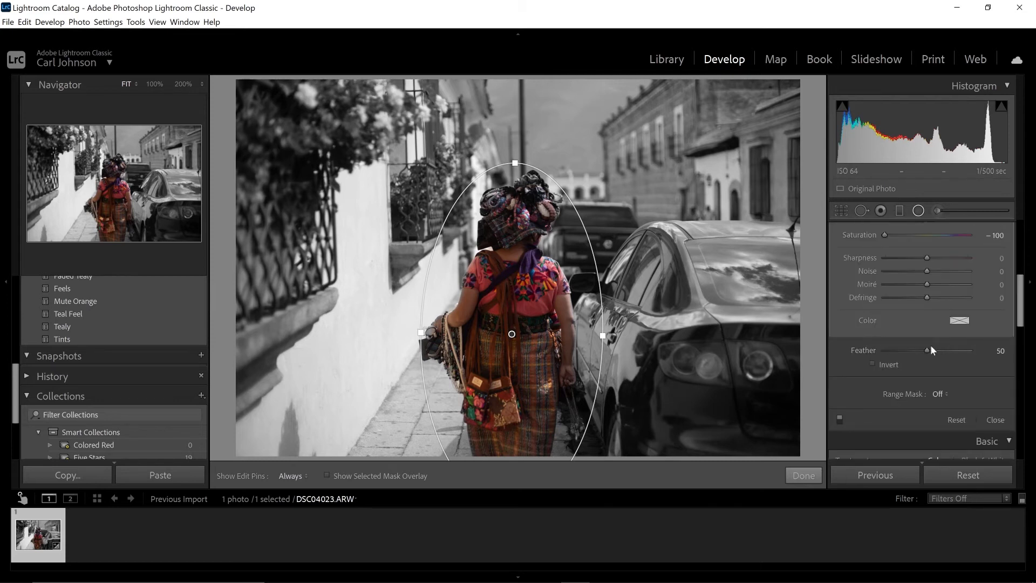
{"action": "left_click_drag", "start_coordinate": [926, 349], "coordinate": [898, 351]}
Try the Radial Filter with shadows at -100, inverting its mask for comparison and restoring the original mask direction.
{"action": "scroll", "coordinate": [927, 345], "scroll_direction": "up", "scroll_amount": 4}
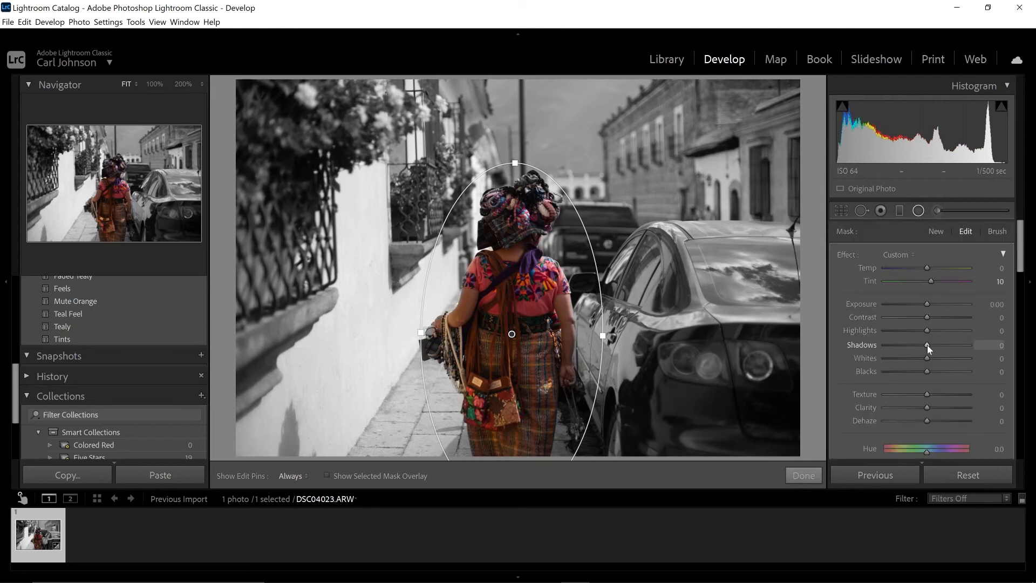
{"action": "left_click_drag", "start_coordinate": [927, 345], "coordinate": [882, 351]}
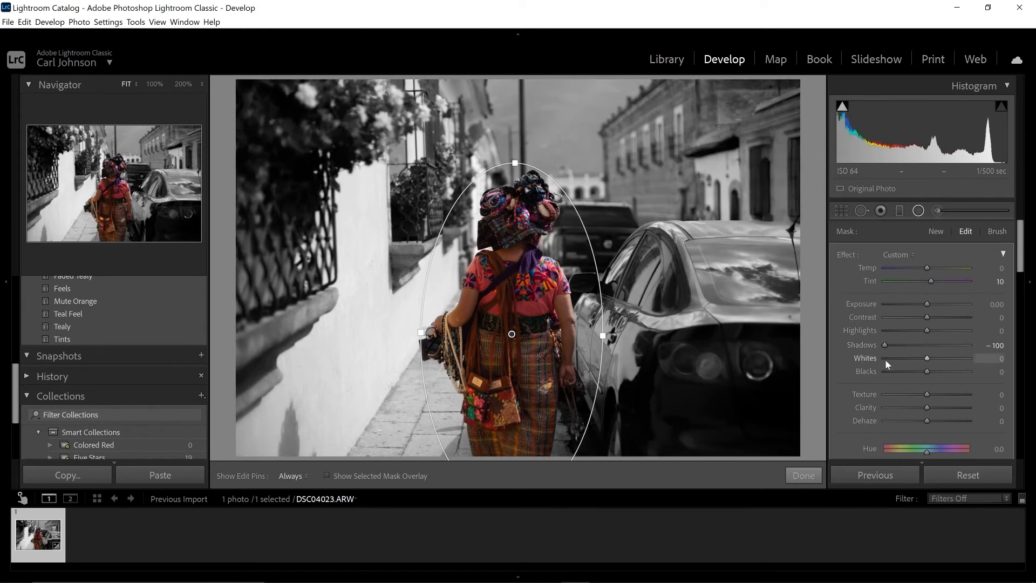
{"action": "scroll", "coordinate": [885, 358], "scroll_direction": "down", "scroll_amount": 5}
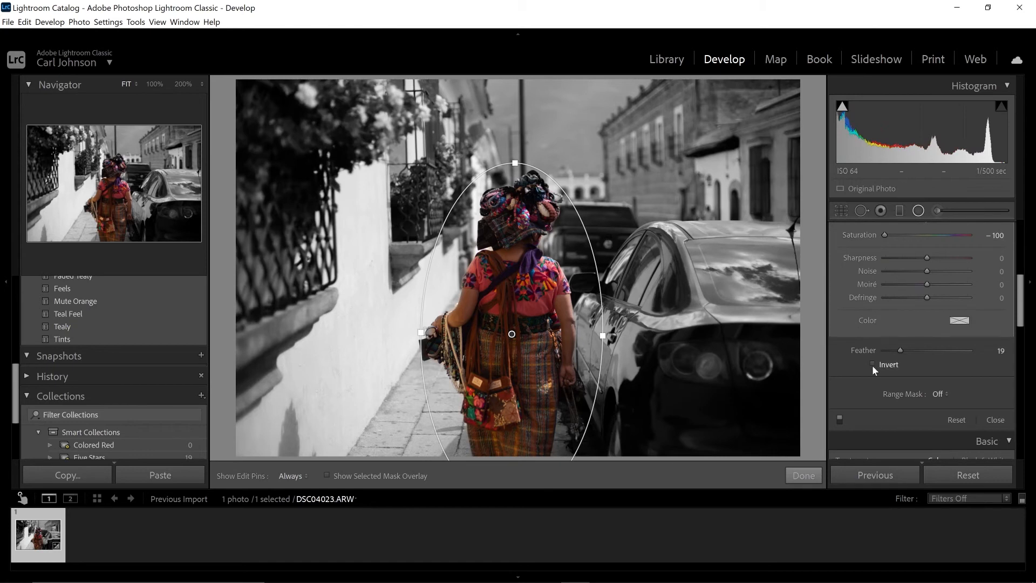
{"action": "left_click", "coordinate": [873, 364]}
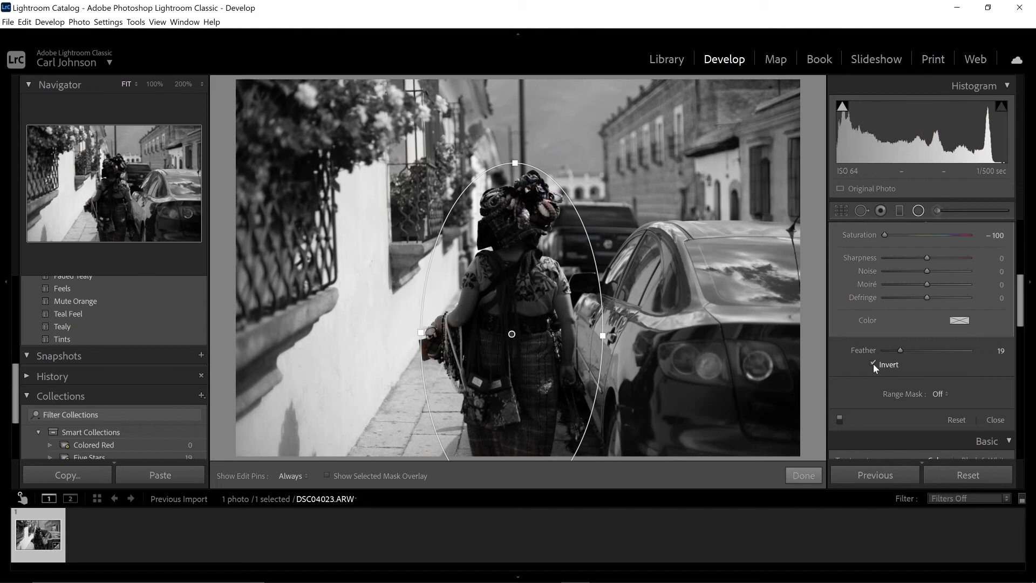
{"action": "left_click", "coordinate": [873, 364]}
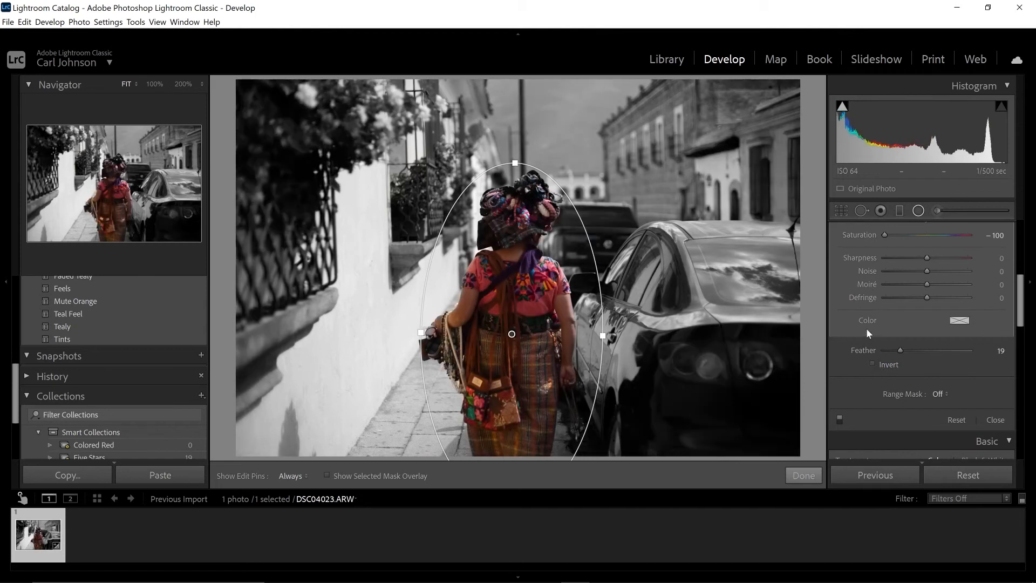
Set the Radial Filter's shadows to -25 and highlights to -43, and finish the filter edit.
{"action": "scroll", "coordinate": [863, 327], "scroll_direction": "up", "scroll_amount": 5}
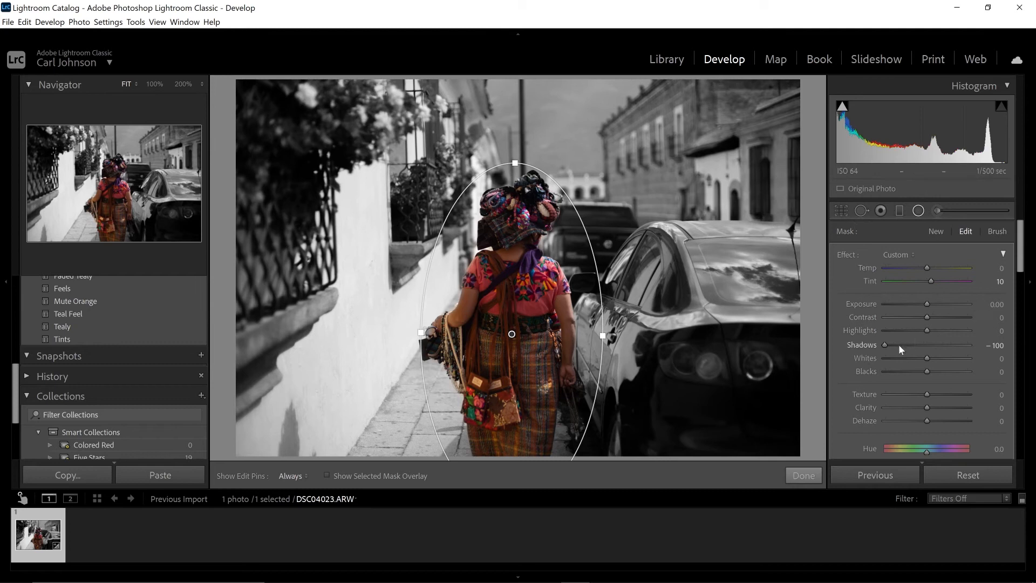
{"action": "left_click_drag", "start_coordinate": [883, 345], "coordinate": [915, 346]}
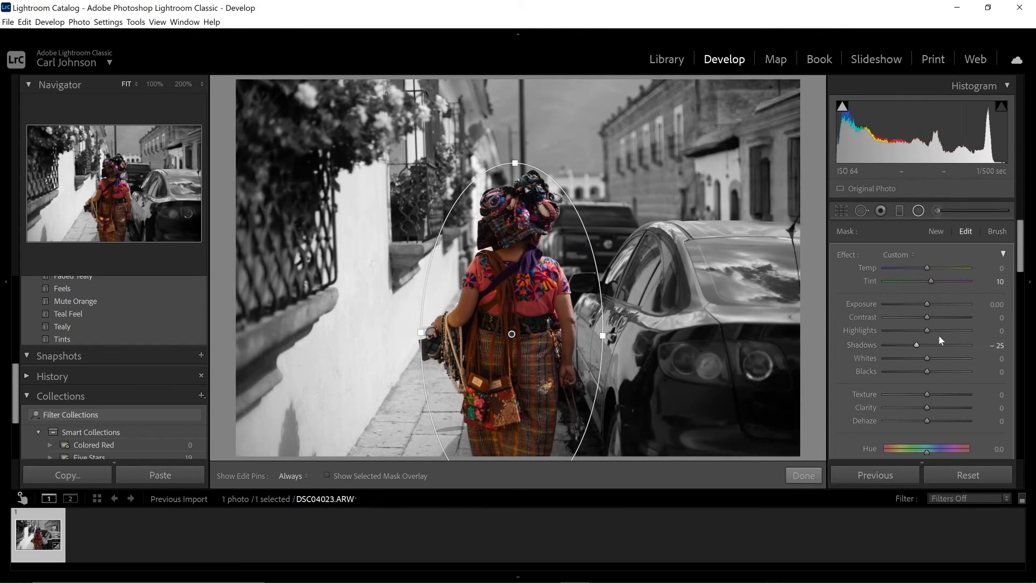
{"action": "left_click_drag", "start_coordinate": [926, 332], "coordinate": [909, 334]}
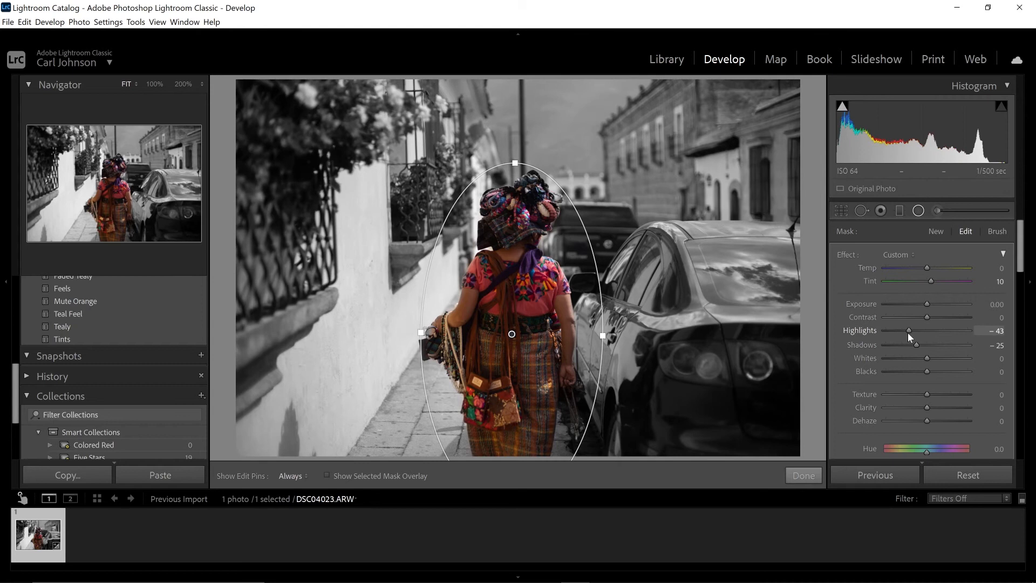
{"action": "left_click", "coordinate": [804, 476]}
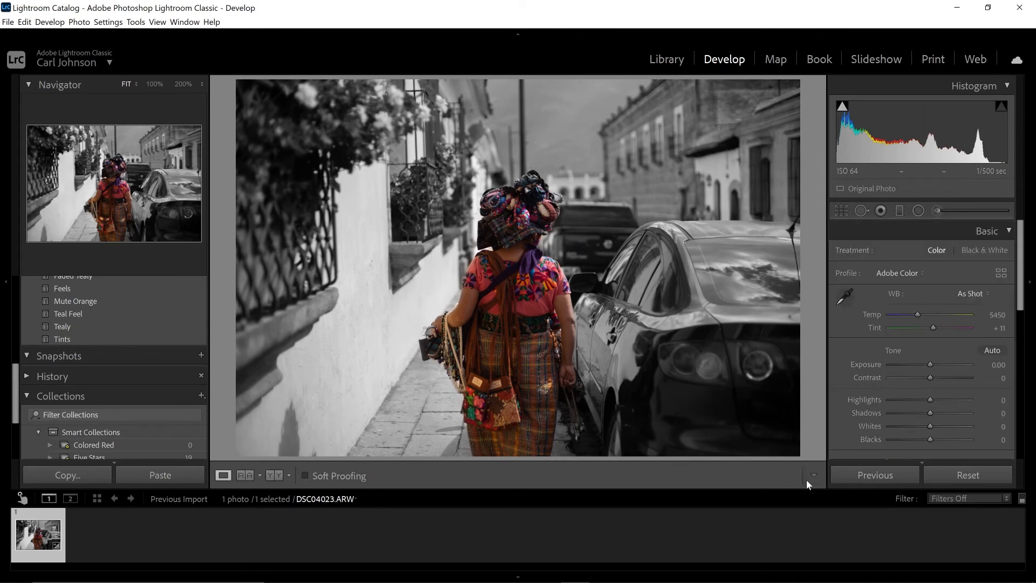